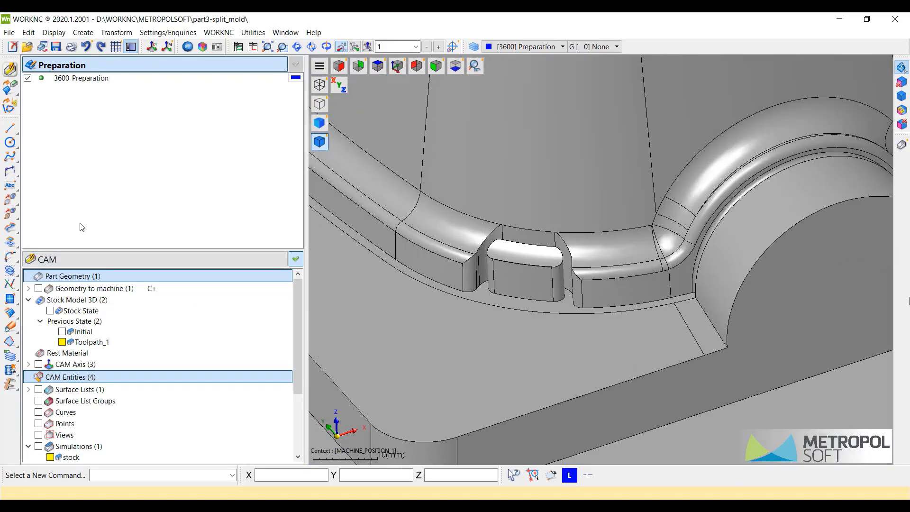
Extend the rim's upper, middle and lower edges across the recess with three Continuous Arc curves ending at the opposite edge points.
{"action": "left_click", "coordinate": [11, 142]}
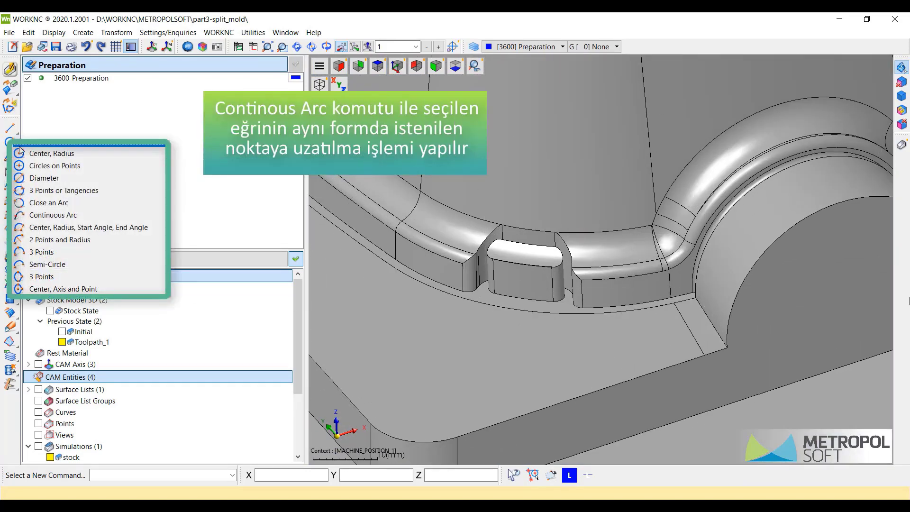
{"action": "left_click", "coordinate": [60, 216]}
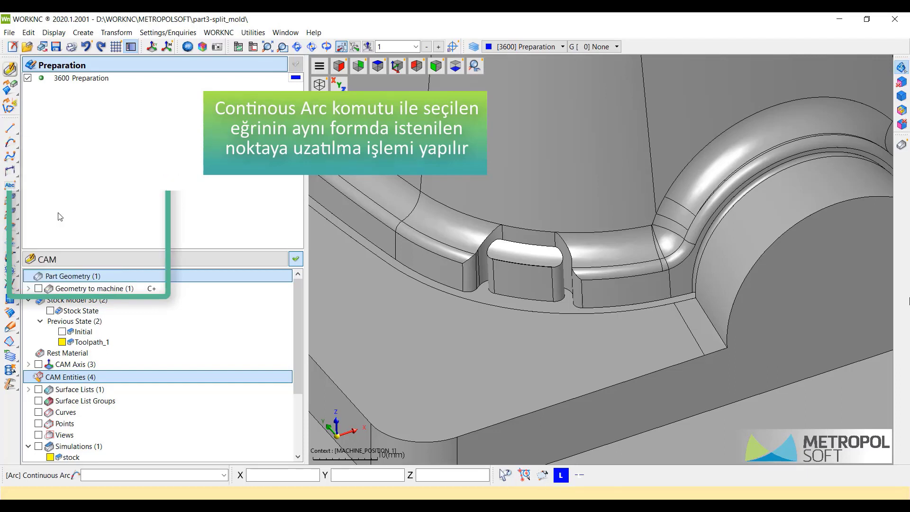
{"action": "left_click", "coordinate": [454, 250]}
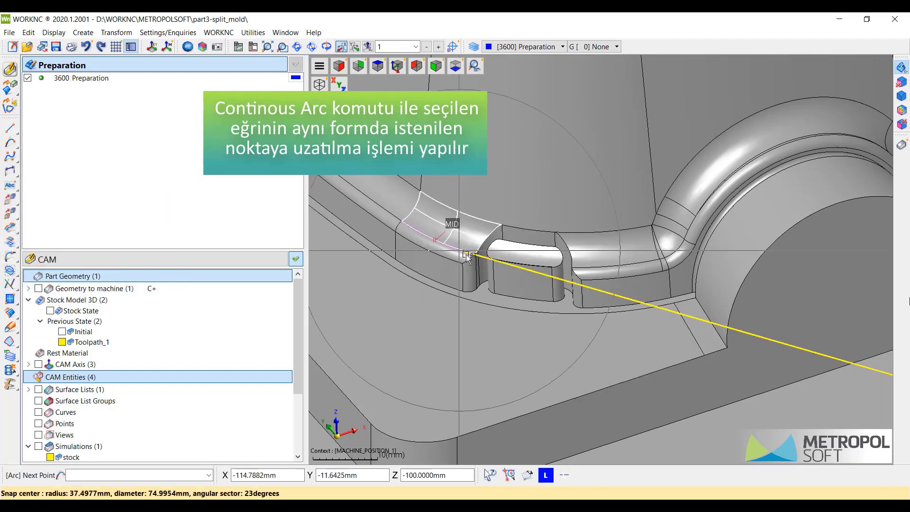
{"action": "left_click", "coordinate": [573, 269]}
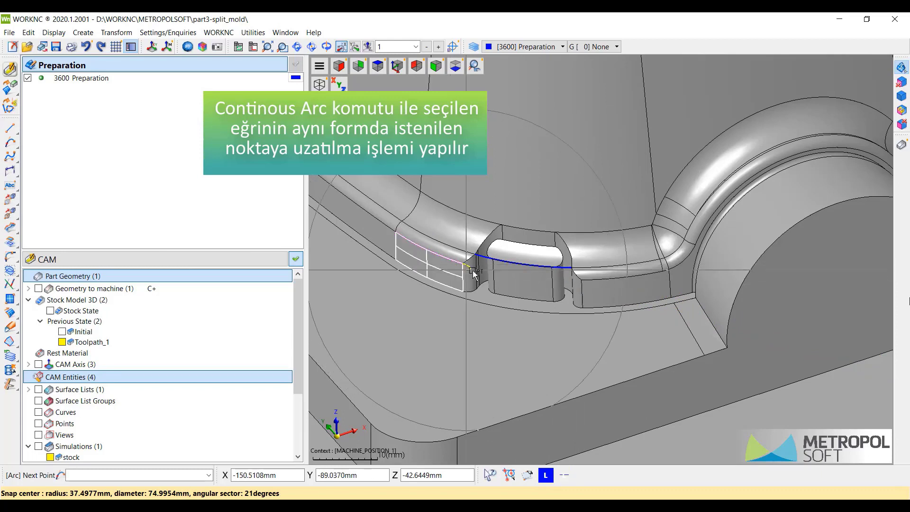
{"action": "left_click", "coordinate": [553, 286]}
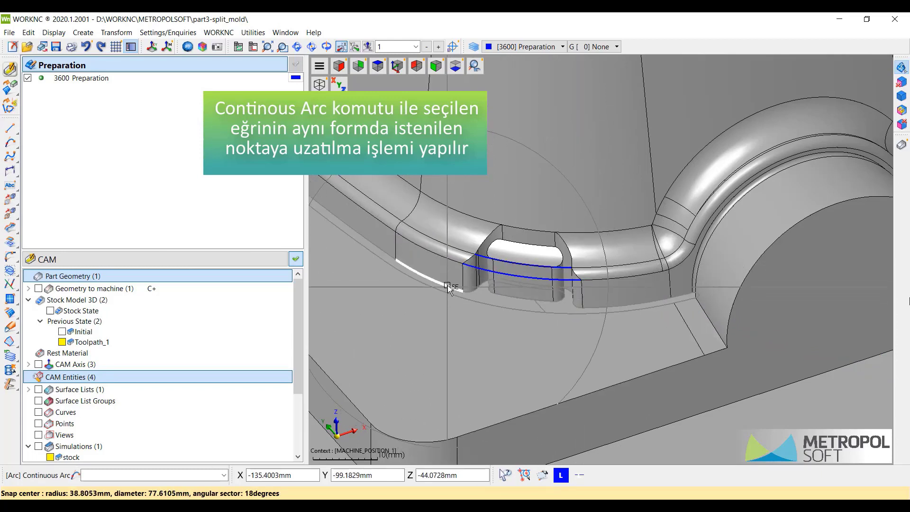
{"action": "left_click", "coordinate": [582, 308]}
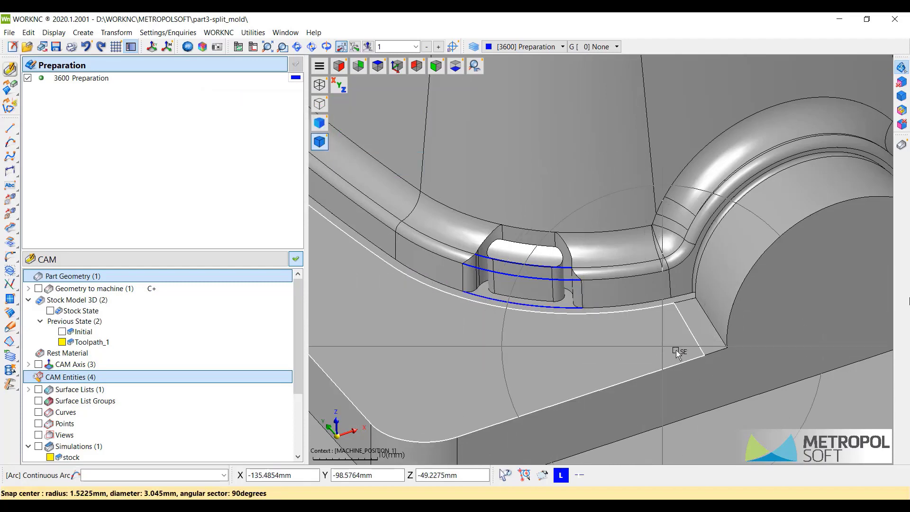
Bridge the matching recess on the opposite side with three Continuous Arc curves extending the rim's upper, middle and lower edges.
{"action": "middle_click_drag", "start_coordinate": [675, 349], "coordinate": [589, 369]}
{"action": "middle_click_drag", "start_coordinate": [777, 341], "coordinate": [568, 364]}
{"action": "scroll", "coordinate": [533, 338], "scroll_direction": "up", "scroll_amount": 3}
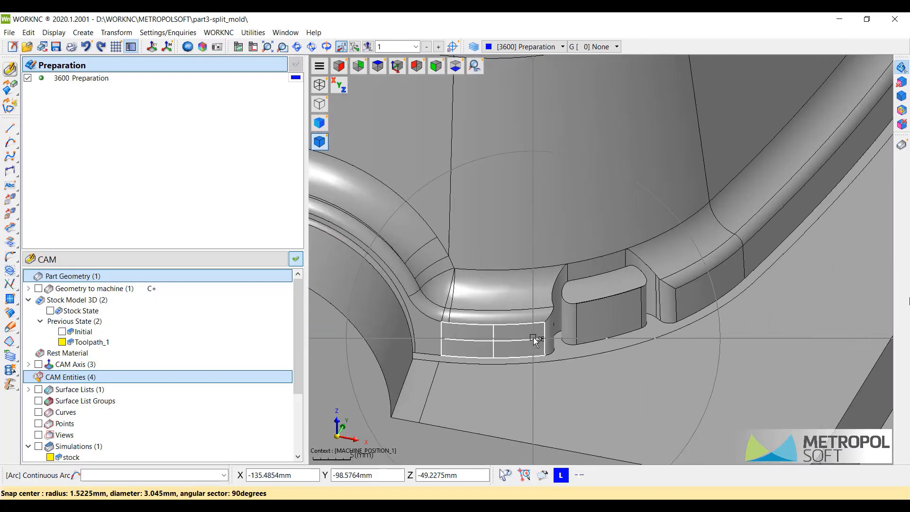
{"action": "left_click", "coordinate": [540, 311]}
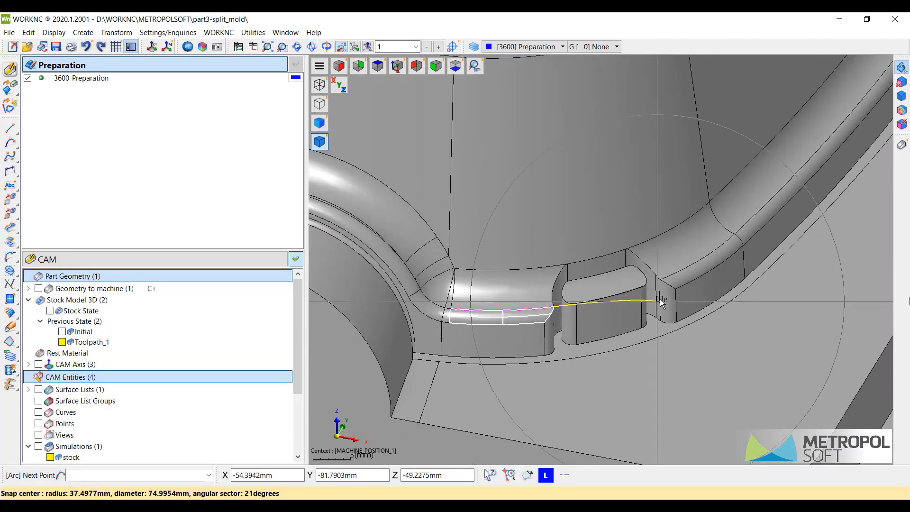
{"action": "left_click", "coordinate": [659, 280]}
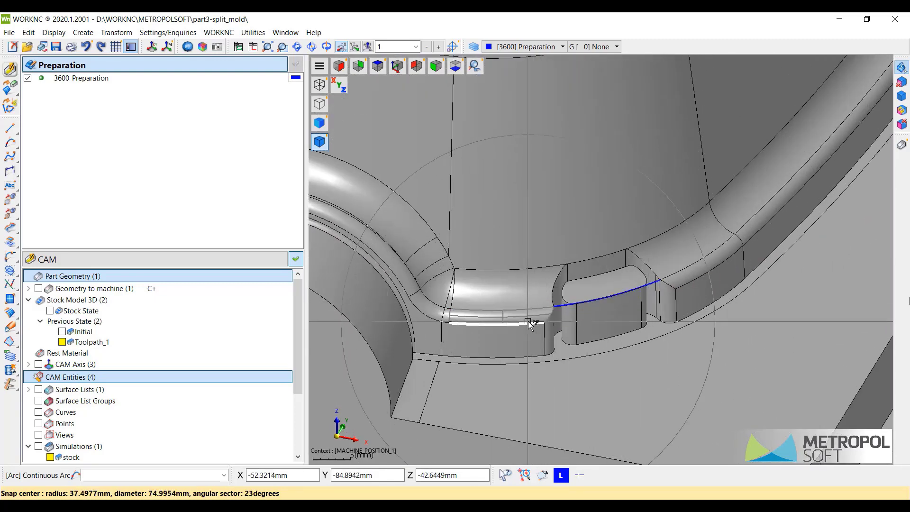
{"action": "left_click", "coordinate": [632, 324]}
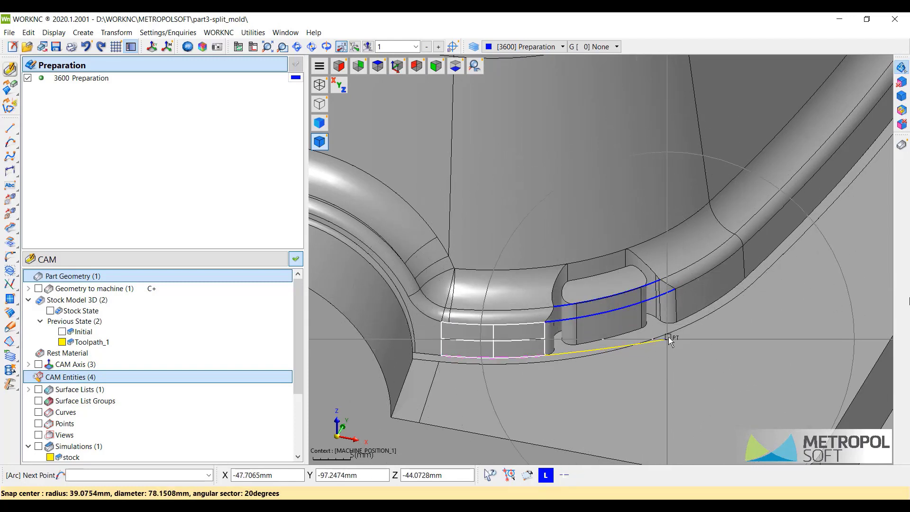
{"action": "left_click", "coordinate": [678, 322]}
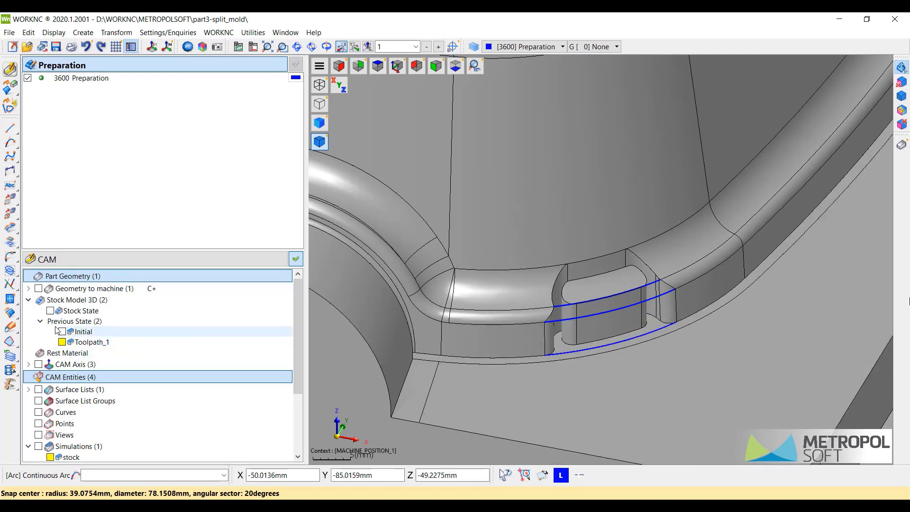
Start a Fill Gaps surface over this recess, picking its upper rim edges and the upper arc as boundary curves.
{"action": "left_click", "coordinate": [11, 315]}
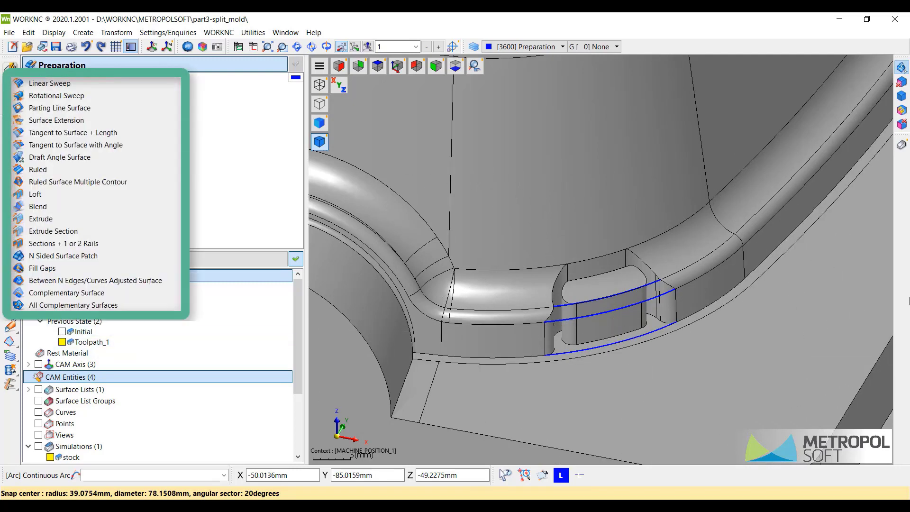
{"action": "left_click", "coordinate": [50, 268]}
{"action": "scroll", "coordinate": [521, 334], "scroll_direction": "up", "scroll_amount": 3}
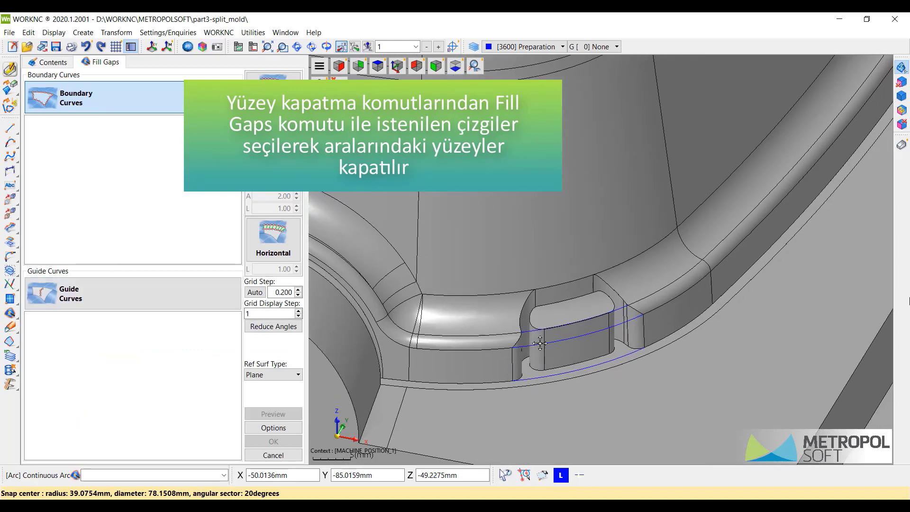
{"action": "scroll", "coordinate": [517, 336], "scroll_direction": "up", "scroll_amount": 3}
{"action": "left_click", "coordinate": [524, 299]}
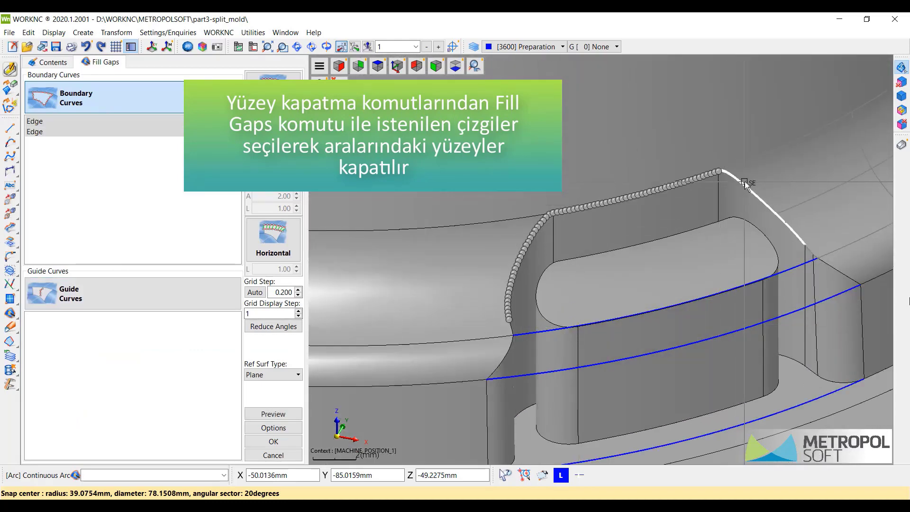
{"action": "scroll", "coordinate": [521, 327], "scroll_direction": "up", "scroll_amount": 5}
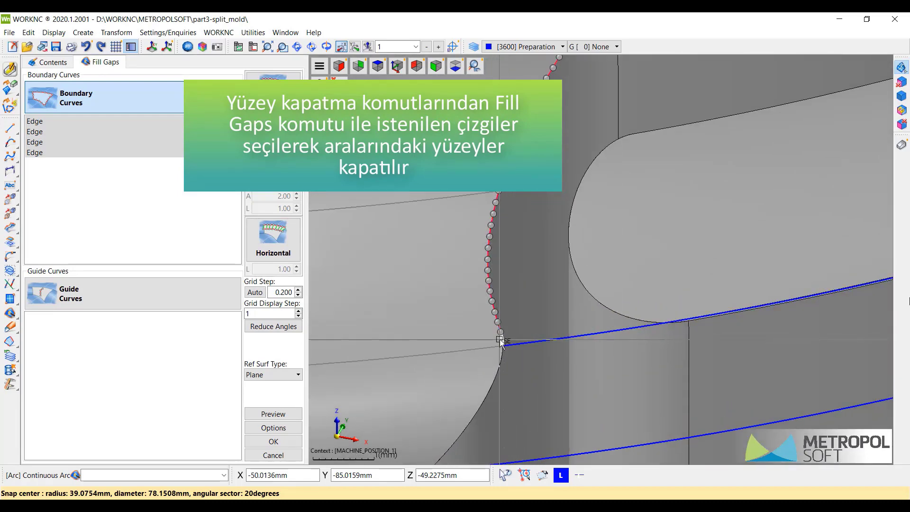
{"action": "left_click", "coordinate": [516, 345]}
Close the boundary with the two short edges at the far corner and create the top fill surface.
{"action": "middle_click_drag", "start_coordinate": [661, 273], "coordinate": [454, 300]}
{"action": "scroll", "coordinate": [461, 296], "scroll_direction": "down", "scroll_amount": 5}
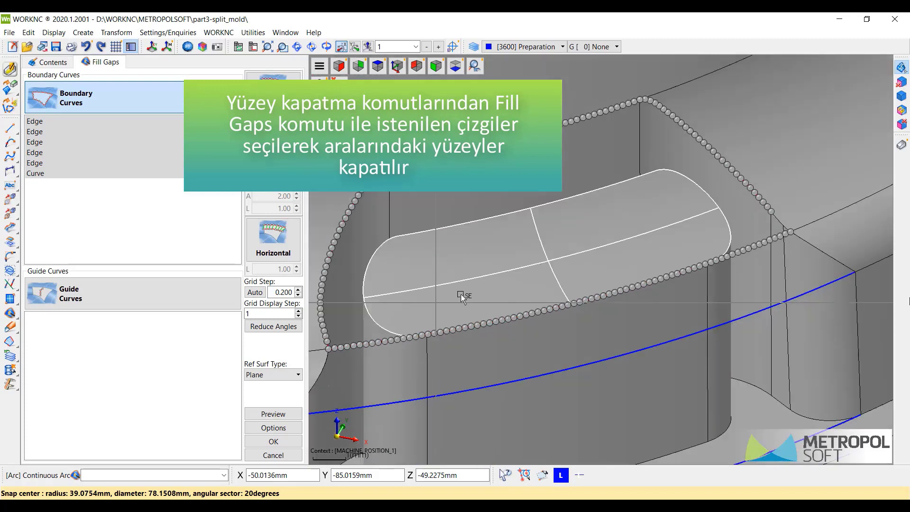
{"action": "middle_click_drag", "start_coordinate": [636, 189], "coordinate": [461, 309]}
{"action": "scroll", "coordinate": [461, 309], "scroll_direction": "up", "scroll_amount": 3}
{"action": "scroll", "coordinate": [616, 304], "scroll_direction": "up", "scroll_amount": 3}
{"action": "scroll", "coordinate": [665, 297], "scroll_direction": "up", "scroll_amount": 3}
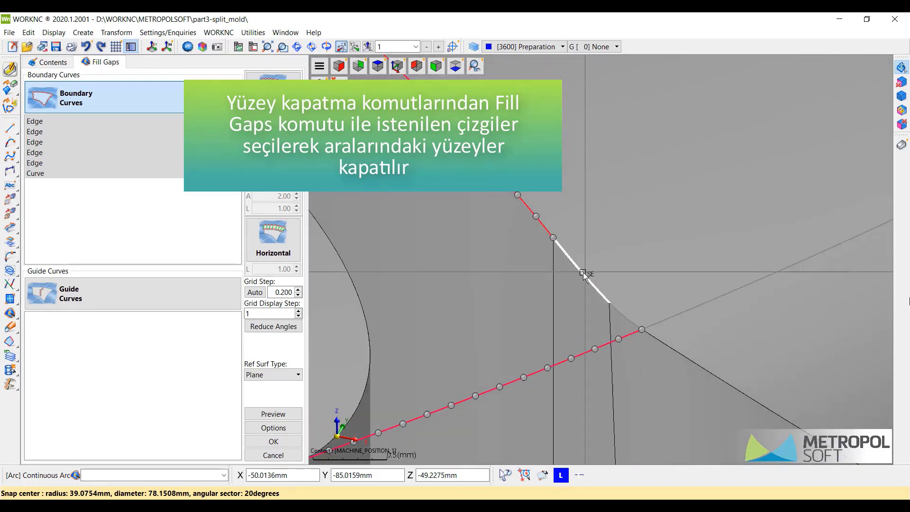
{"action": "left_click", "coordinate": [621, 298]}
{"action": "left_click", "coordinate": [625, 318]}
{"action": "scroll", "coordinate": [533, 319], "scroll_direction": "down", "scroll_amount": 3}
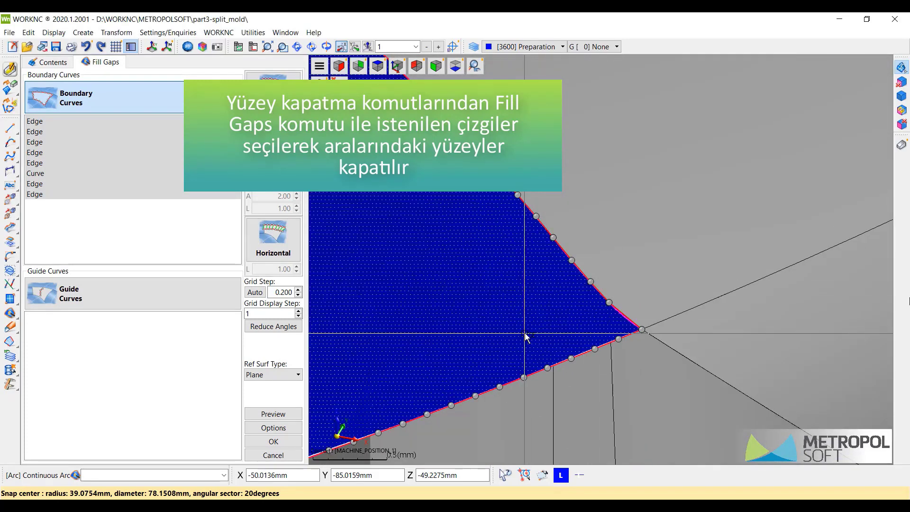
{"action": "scroll", "coordinate": [530, 327], "scroll_direction": "up", "scroll_amount": 5}
{"action": "middle_click_drag", "start_coordinate": [453, 334], "coordinate": [625, 252]}
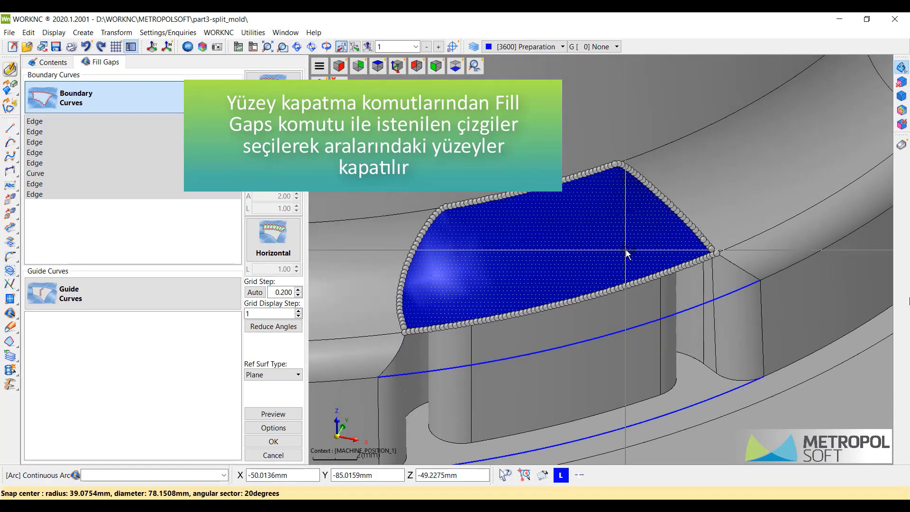
{"action": "left_click", "coordinate": [273, 441]}
Fill the narrow strip between the upper and middle arcs, using both arcs and the two short side edges as boundary.
{"action": "scroll", "coordinate": [420, 349], "scroll_direction": "up", "scroll_amount": 4}
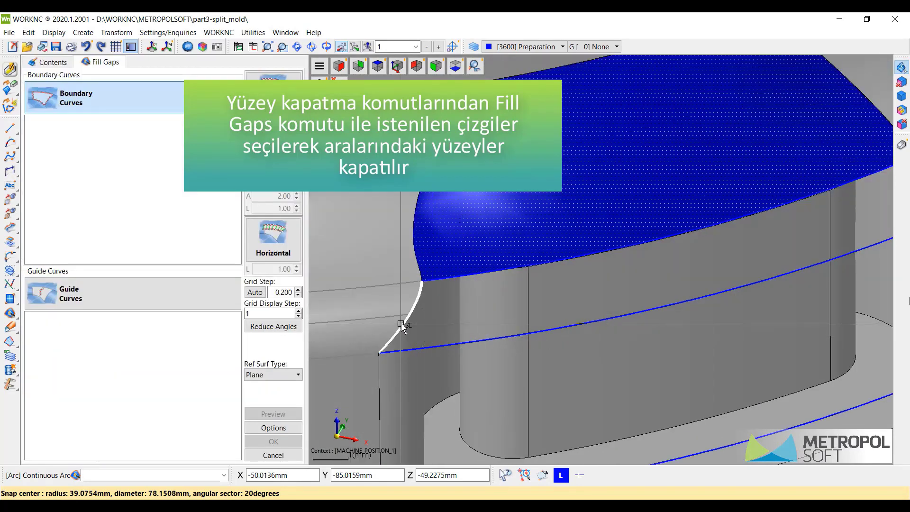
{"action": "left_click", "coordinate": [420, 349]}
{"action": "left_click", "coordinate": [420, 349]}
{"action": "left_click", "coordinate": [446, 276]}
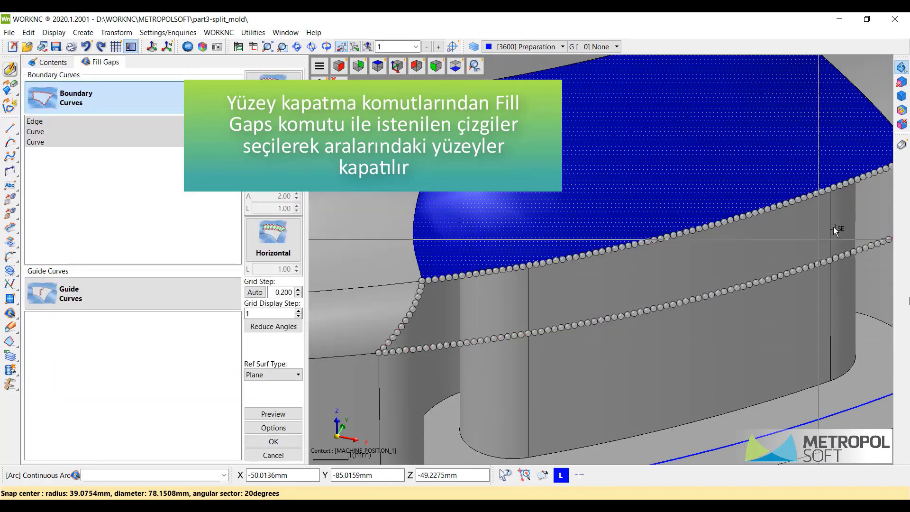
{"action": "middle_click_drag", "start_coordinate": [834, 226], "coordinate": [655, 286]}
{"action": "left_click", "coordinate": [777, 236]}
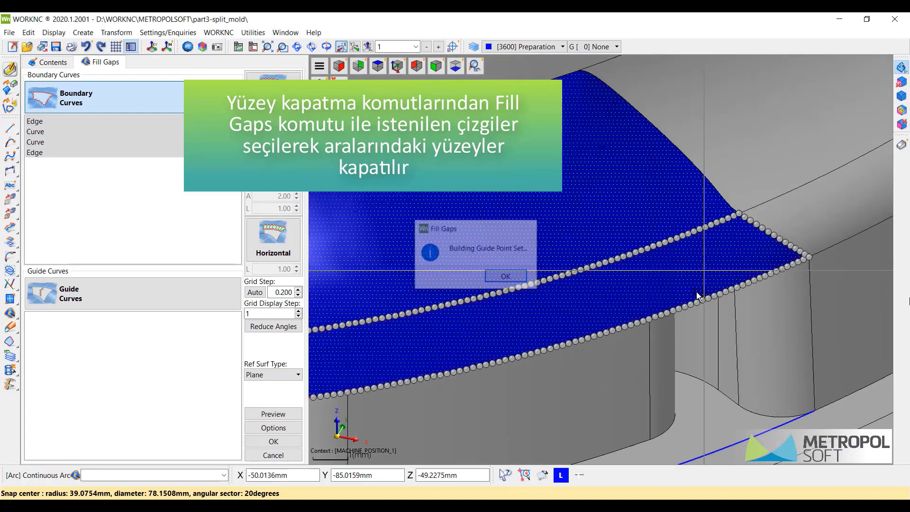
{"action": "middle_click_drag", "start_coordinate": [633, 386], "coordinate": [705, 311]}
{"action": "scroll", "coordinate": [704, 312], "scroll_direction": "down", "scroll_amount": 3}
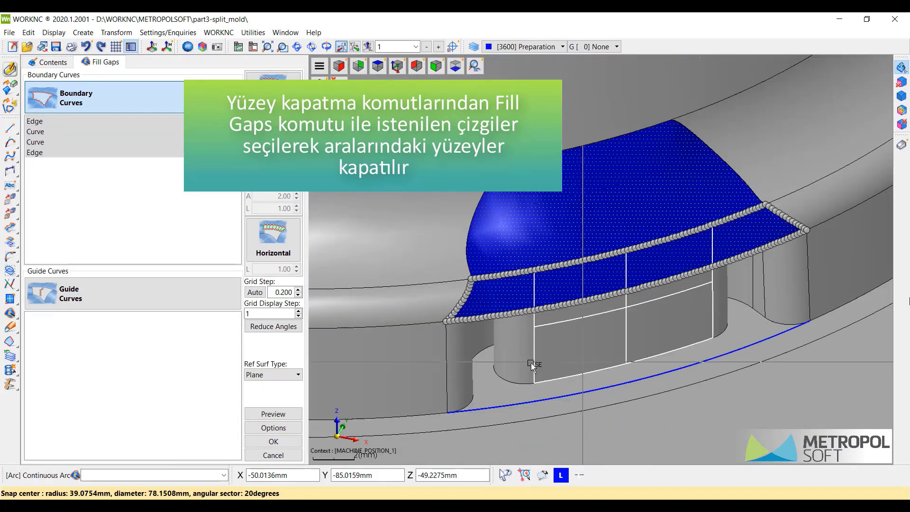
{"action": "left_click", "coordinate": [287, 447]}
Fill the vertical wall between the middle and lower arcs, using both arcs and the two vertical side edges.
{"action": "left_click", "coordinate": [444, 375]}
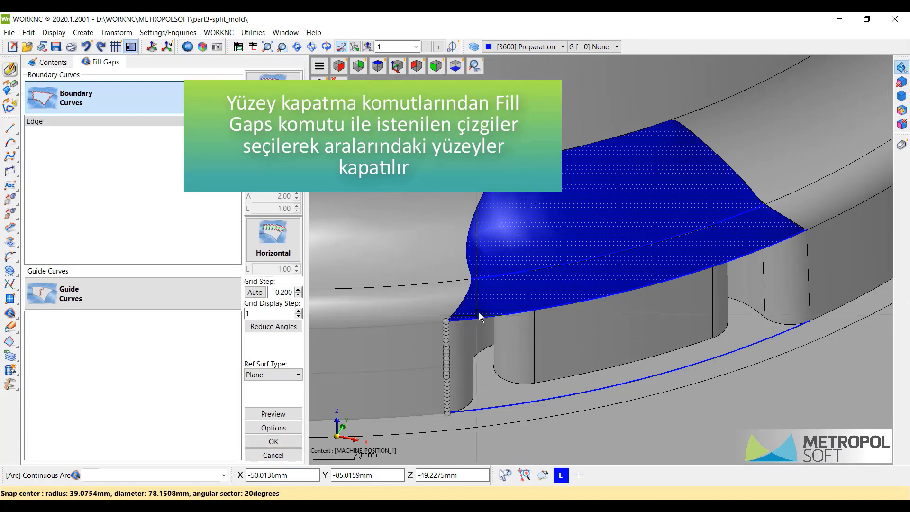
{"action": "left_click", "coordinate": [479, 317]}
{"action": "left_click", "coordinate": [589, 386]}
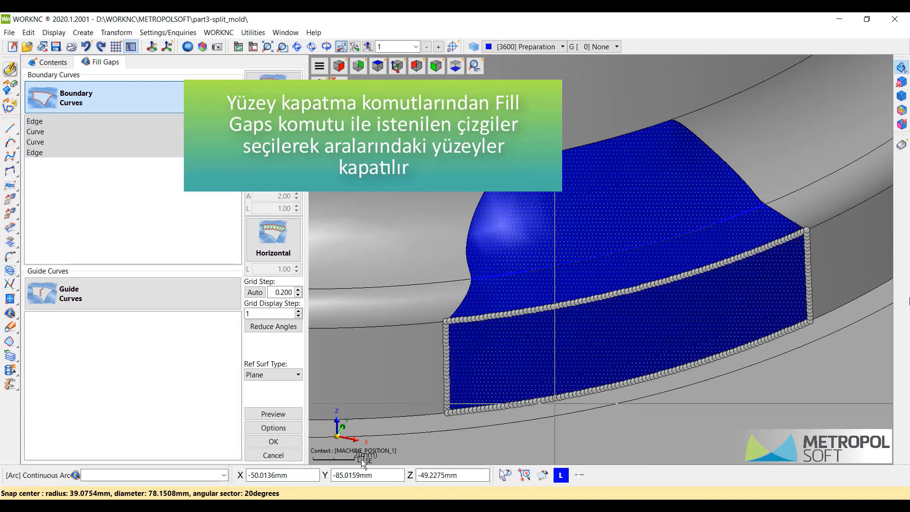
{"action": "left_click", "coordinate": [275, 440]}
Pick the upper rim edges and the upper arc of the other, still open recess as Fill Gaps boundary curves.
{"action": "middle_click_drag", "start_coordinate": [522, 360], "coordinate": [625, 327]}
{"action": "scroll", "coordinate": [625, 327], "scroll_direction": "down", "scroll_amount": 8}
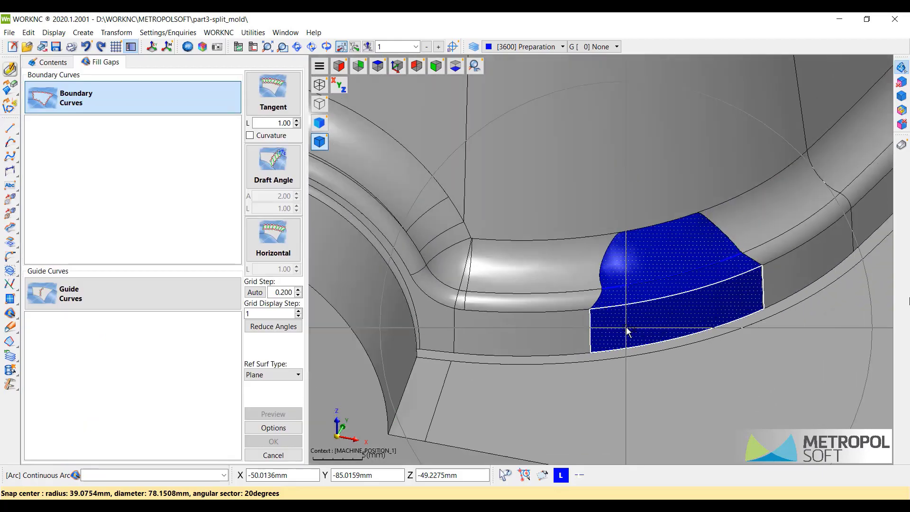
{"action": "mouse_move", "coordinate": [466, 361]}
{"action": "middle_mouse_down"}
{"action": "mouse_move", "coordinate": [527, 374]}
{"action": "mouse_move", "coordinate": [700, 362]}
{"action": "mouse_move", "coordinate": [706, 374]}
{"action": "middle_mouse_up"}
{"action": "scroll", "coordinate": [530, 342], "scroll_direction": "up", "scroll_amount": 3}
{"action": "scroll", "coordinate": [456, 285], "scroll_direction": "up", "scroll_amount": 4}
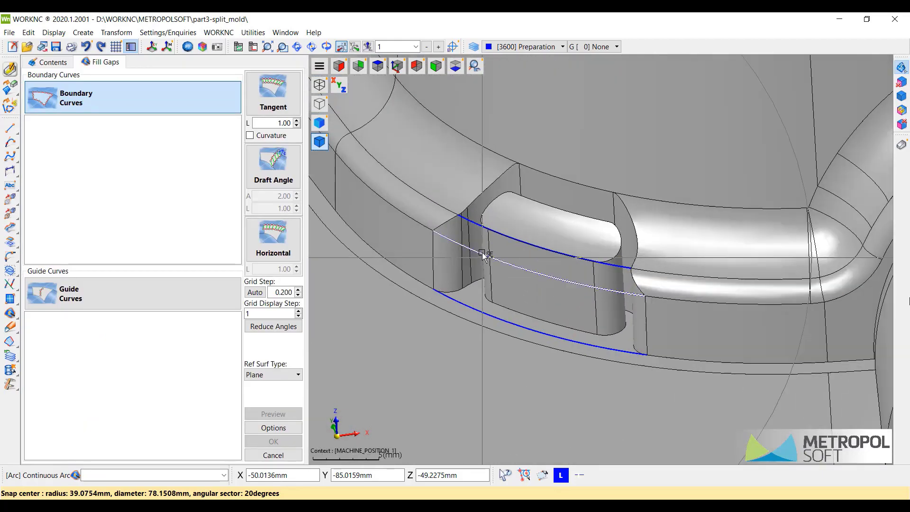
{"action": "middle_click_drag", "start_coordinate": [489, 263], "coordinate": [494, 296]}
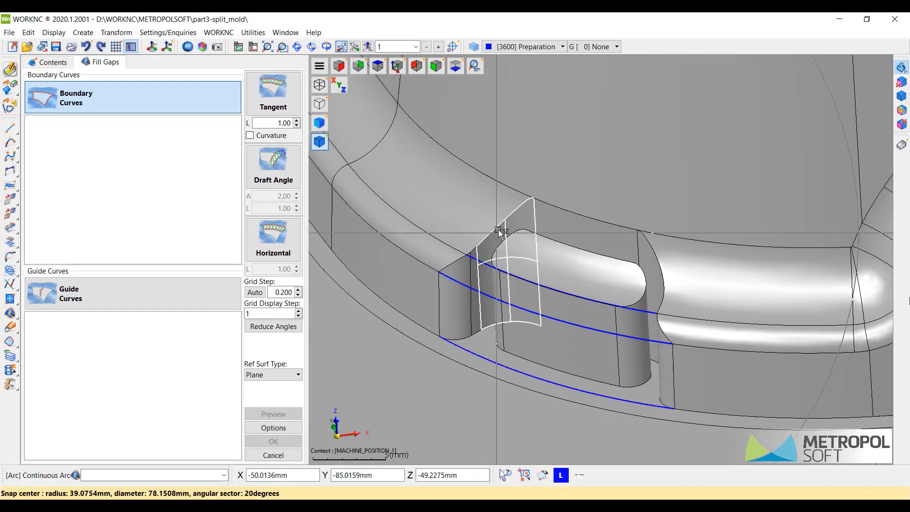
{"action": "left_click", "coordinate": [558, 212]}
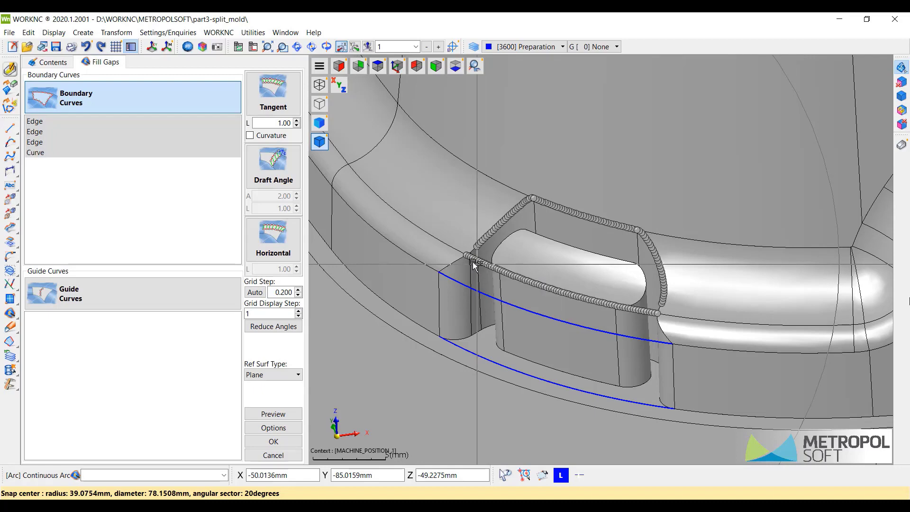
Add the short edges at both lower corners to complete the boundary and create this recess's top fill surface.
{"action": "scroll", "coordinate": [473, 265], "scroll_direction": "up", "scroll_amount": 8}
{"action": "left_click", "coordinate": [457, 277]}
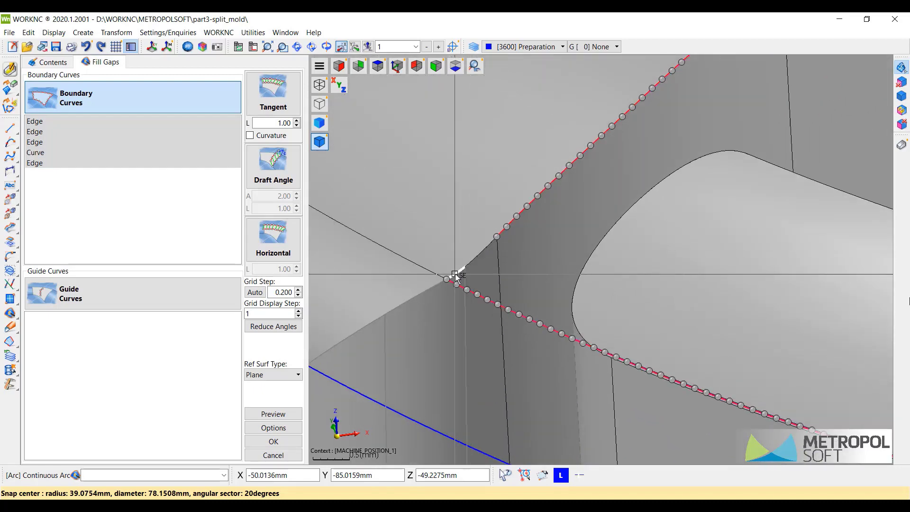
{"action": "scroll", "coordinate": [646, 266], "scroll_direction": "down", "scroll_amount": 5}
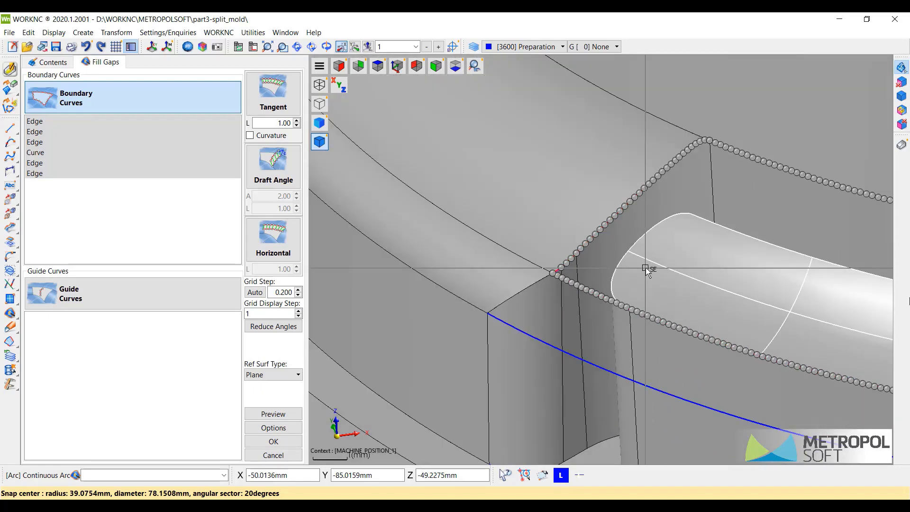
{"action": "scroll", "coordinate": [620, 306], "scroll_direction": "up", "scroll_amount": 5}
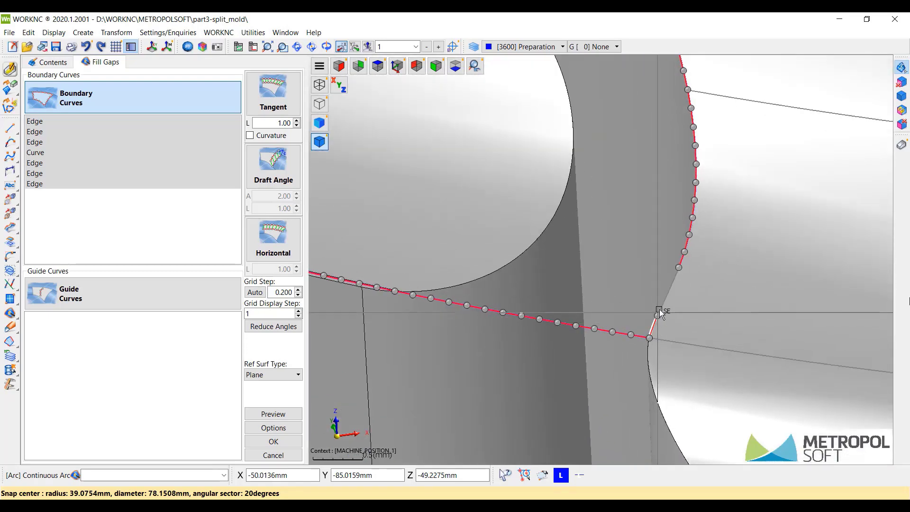
{"action": "scroll", "coordinate": [695, 304], "scroll_direction": "down", "scroll_amount": 5}
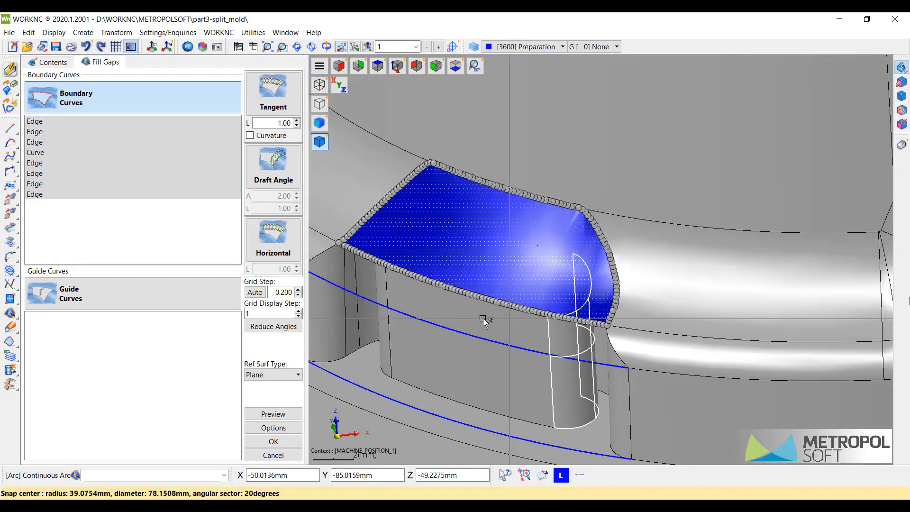
{"action": "middle_click_drag", "start_coordinate": [482, 319], "coordinate": [568, 318]}
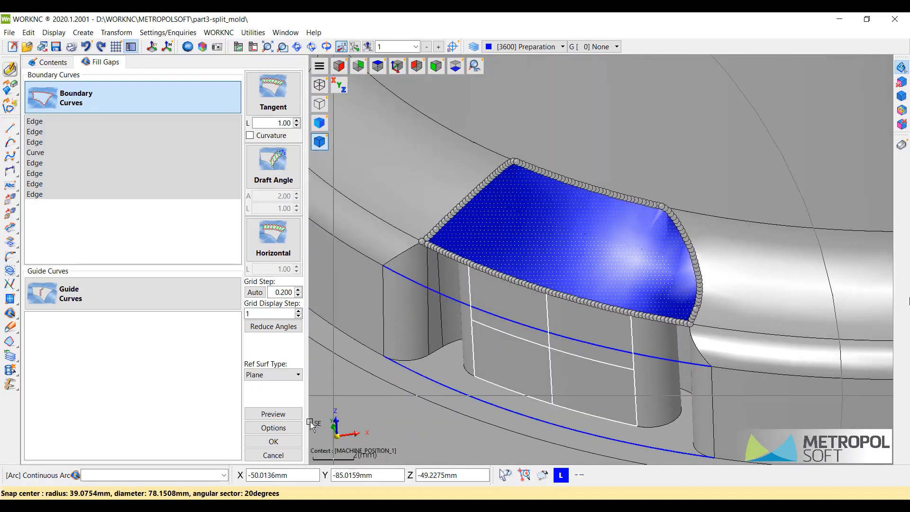
{"action": "left_click", "coordinate": [274, 441]}
Fill the narrow strip below this recess's top surface, using the short side edges and the upper and middle arcs as boundary.
{"action": "left_click", "coordinate": [398, 257]}
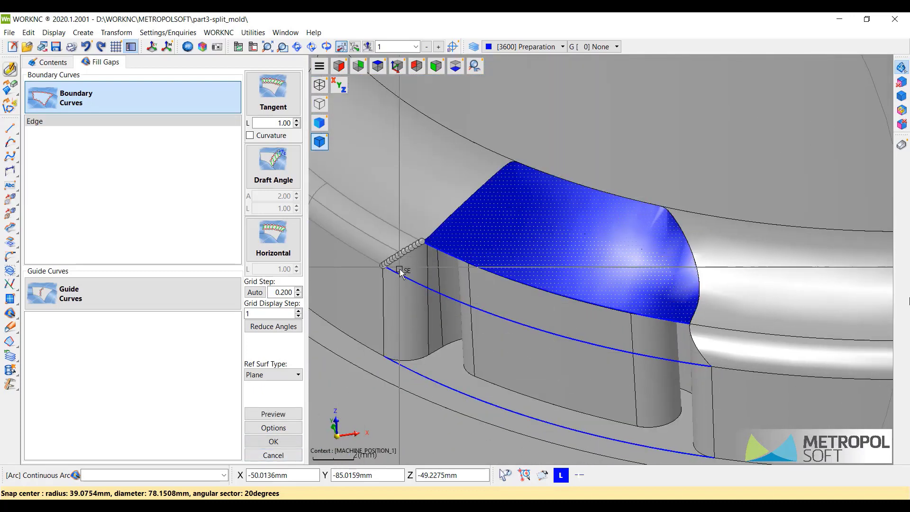
{"action": "left_click", "coordinate": [400, 276]}
{"action": "left_click", "coordinate": [488, 269]}
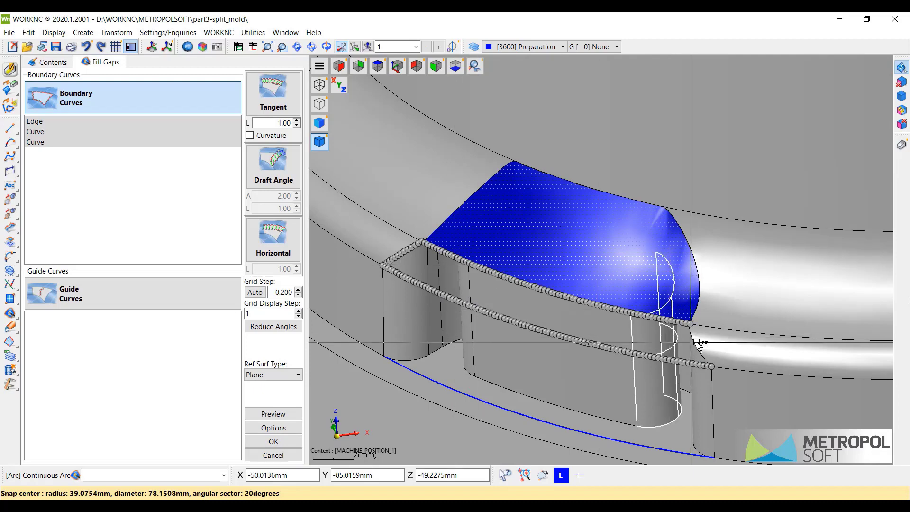
{"action": "left_click", "coordinate": [280, 441]}
Fill this recess's vertical wall between the middle and lower arcs, using both vertical side edges, and end Fill Gaps.
{"action": "left_click", "coordinate": [408, 370]}
{"action": "left_click", "coordinate": [381, 335]}
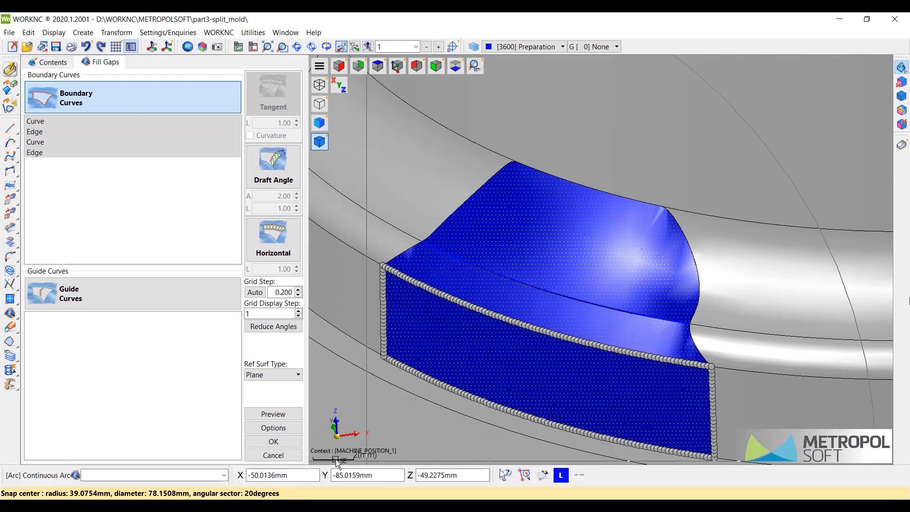
{"action": "left_click", "coordinate": [274, 441]}
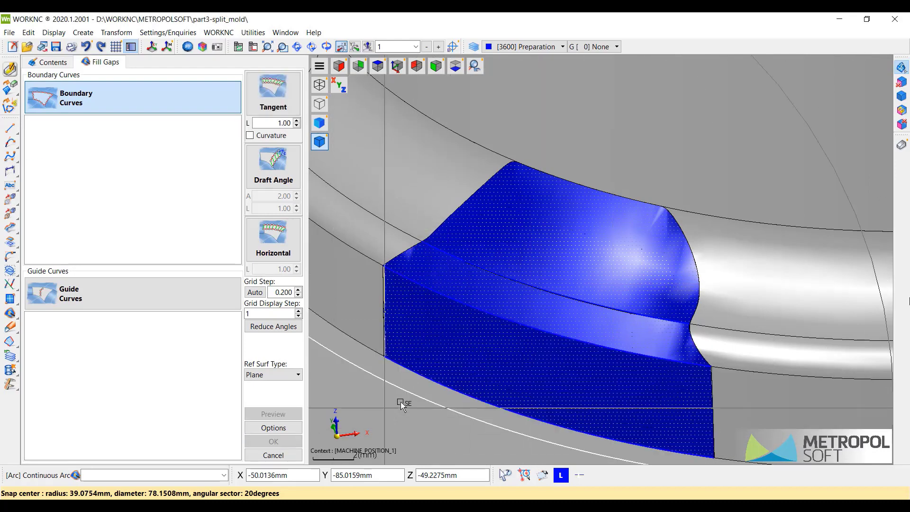
{"action": "left_click", "coordinate": [274, 456]}
Start a 2D Mirror copy and select the fill surfaces of the recess just closed.
{"action": "scroll", "coordinate": [600, 346], "scroll_direction": "down", "scroll_amount": 5}
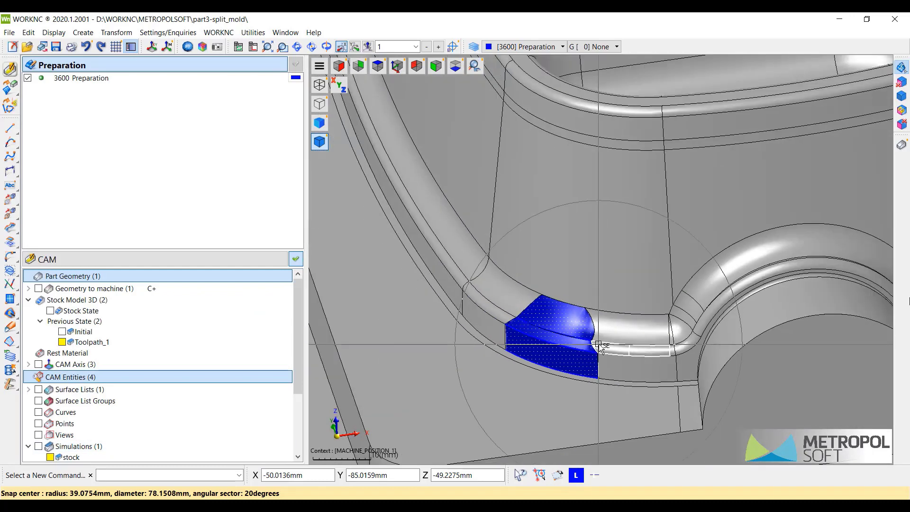
{"action": "scroll", "coordinate": [600, 346], "scroll_direction": "down", "scroll_amount": 5}
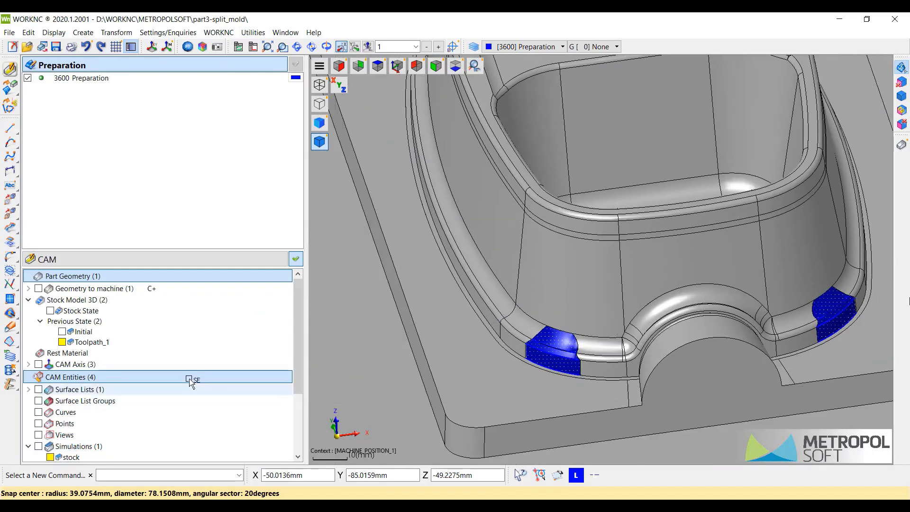
{"action": "left_click_drag", "start_coordinate": [189, 381], "coordinate": [22, 270]}
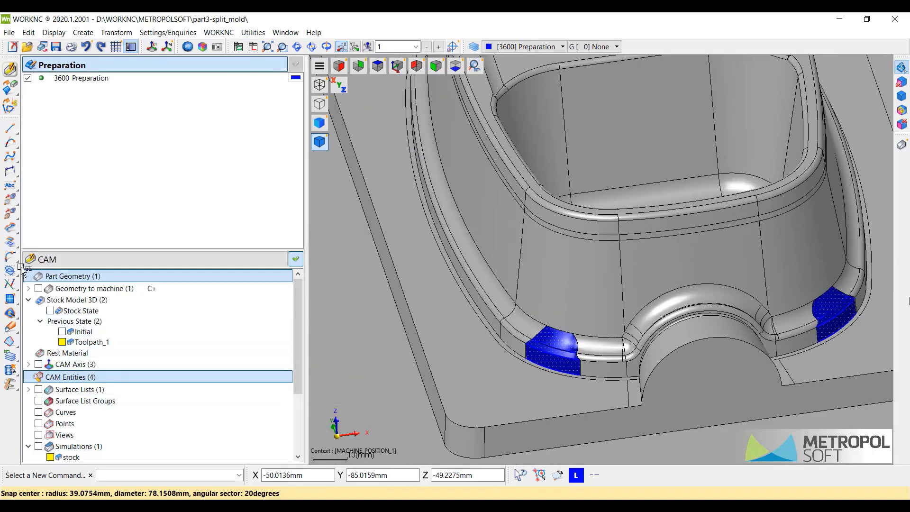
{"action": "left_click", "coordinate": [18, 213]}
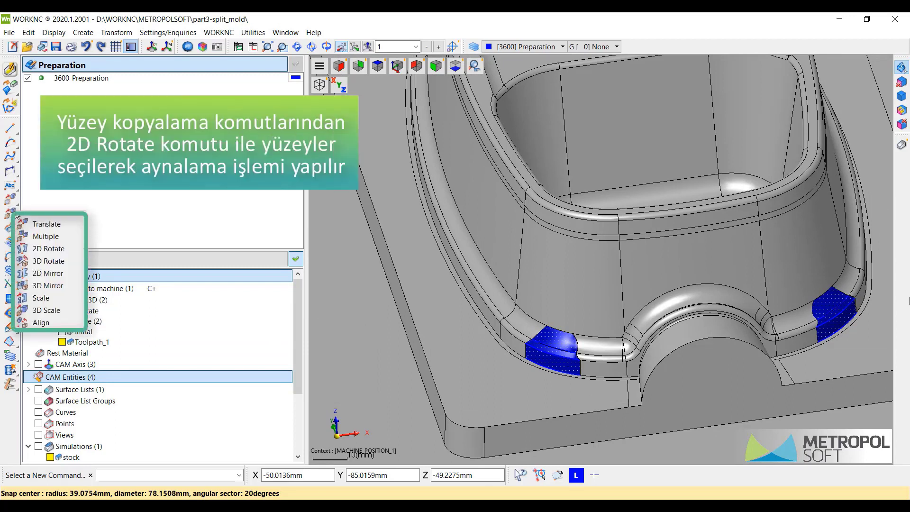
{"action": "left_click", "coordinate": [46, 274]}
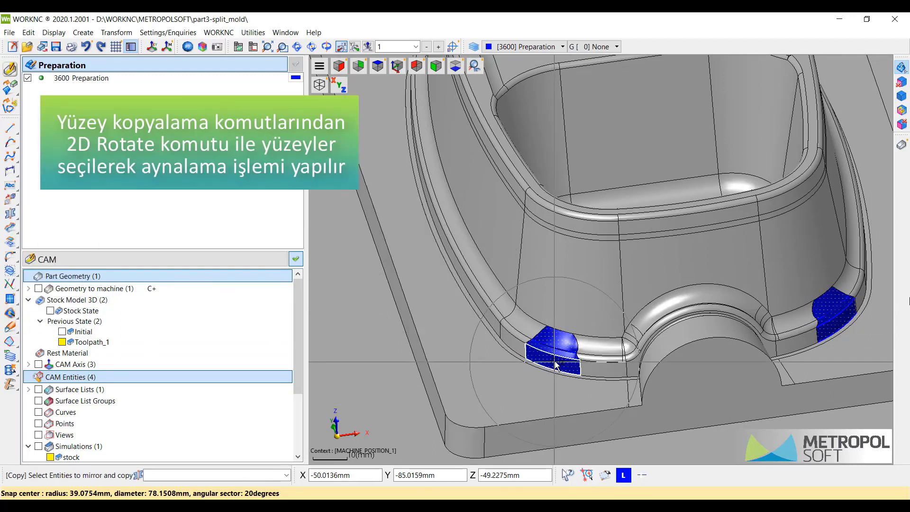
{"action": "scroll", "coordinate": [557, 353], "scroll_direction": "up", "scroll_amount": 2}
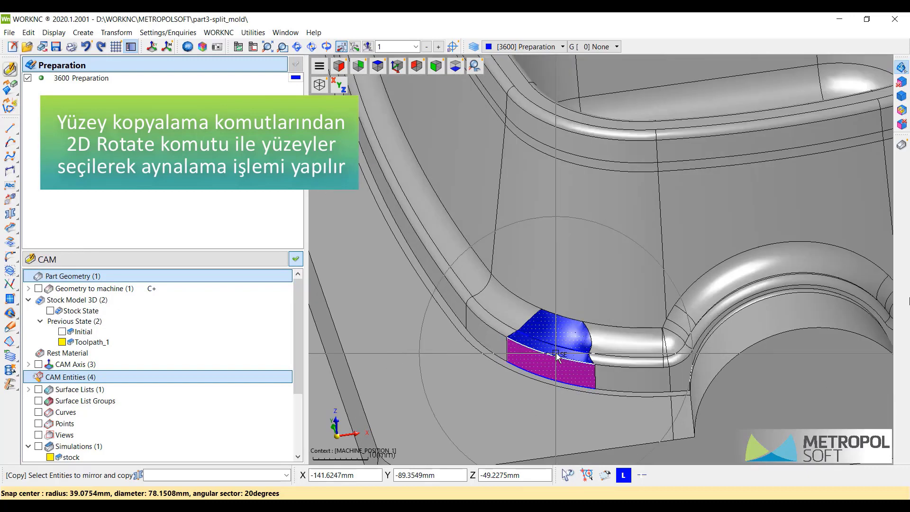
{"action": "left_click", "coordinate": [557, 352]}
Add the fill surfaces of the recess on the other side of the semicircular arch and confirm the mirror selection.
{"action": "middle_click_drag", "start_coordinate": [782, 316], "coordinate": [472, 333]}
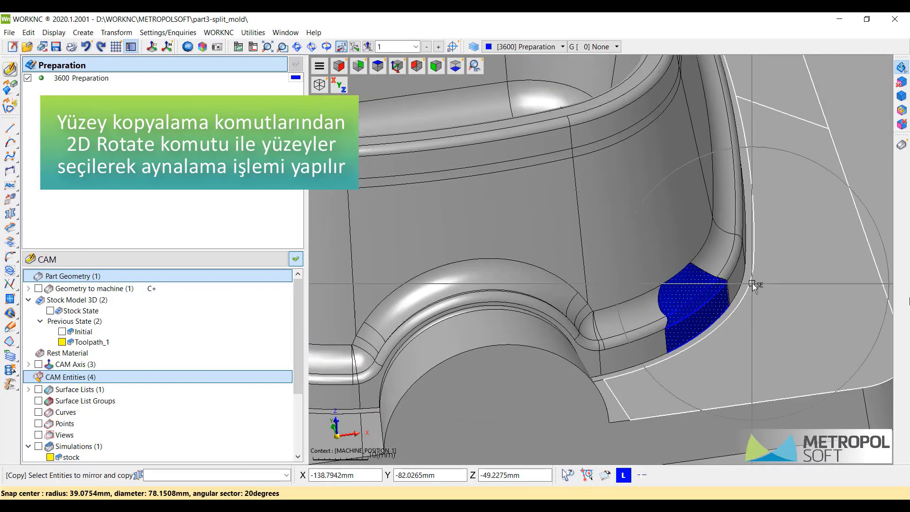
{"action": "left_click", "coordinate": [687, 290]}
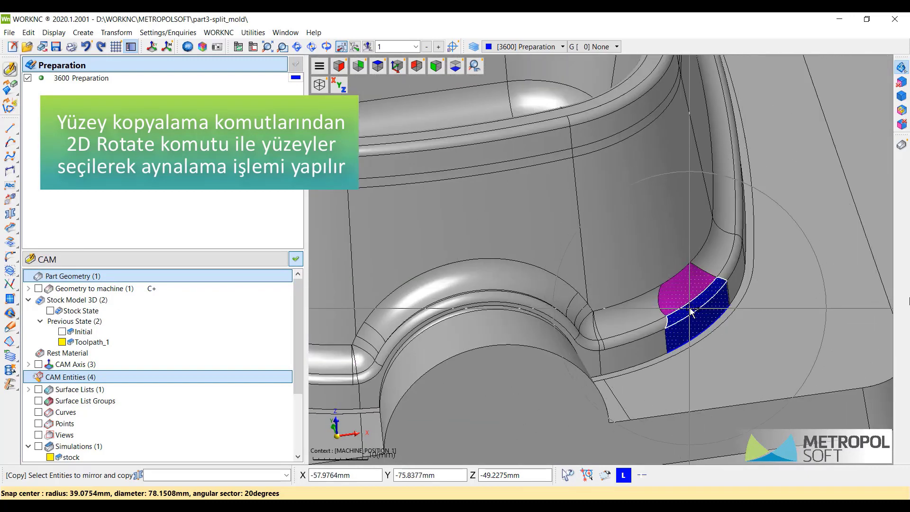
{"action": "left_click", "coordinate": [690, 327]}
{"action": "scroll", "coordinate": [671, 317], "scroll_direction": "down", "scroll_amount": 3}
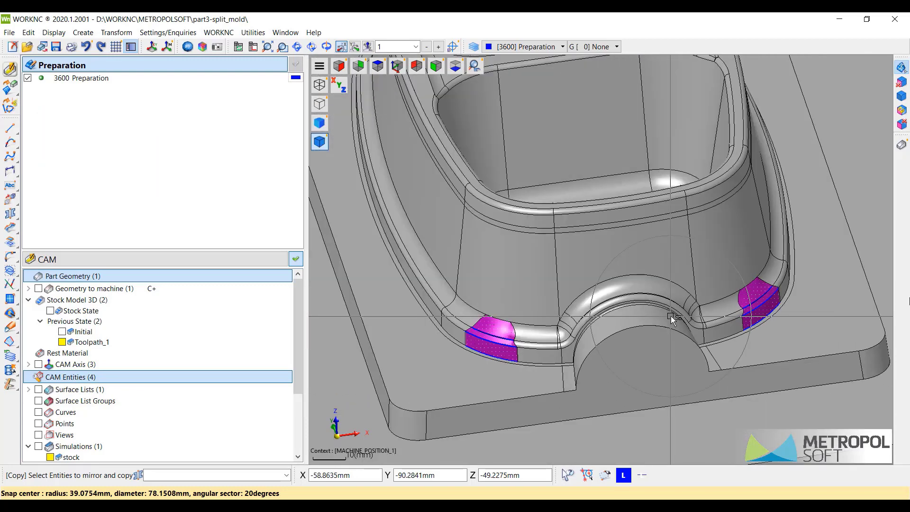
{"action": "right_click", "coordinate": [670, 316]}
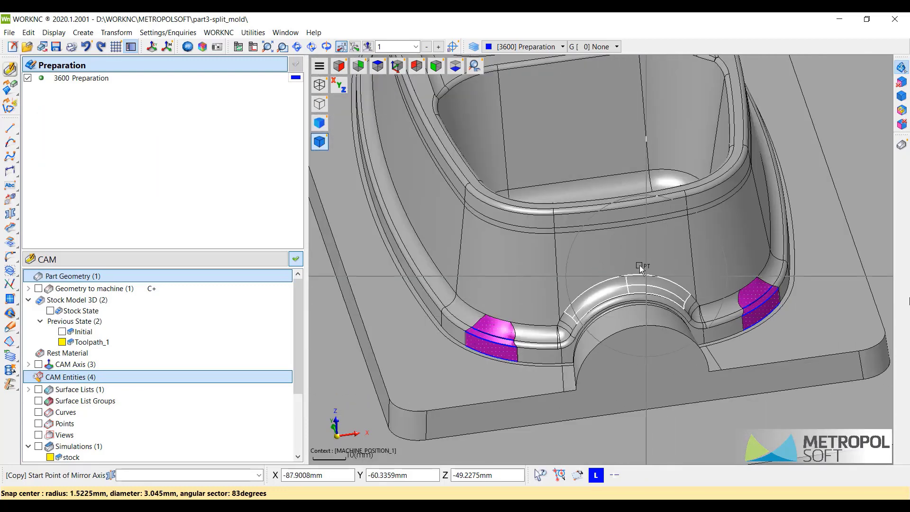
Set the mirror axis start point at the midpoint of one end edge of the flat web between the two pockets.
{"action": "middle_click_drag", "start_coordinate": [628, 276], "coordinate": [628, 354]}
{"action": "scroll", "coordinate": [564, 124], "scroll_direction": "up", "scroll_amount": 3}
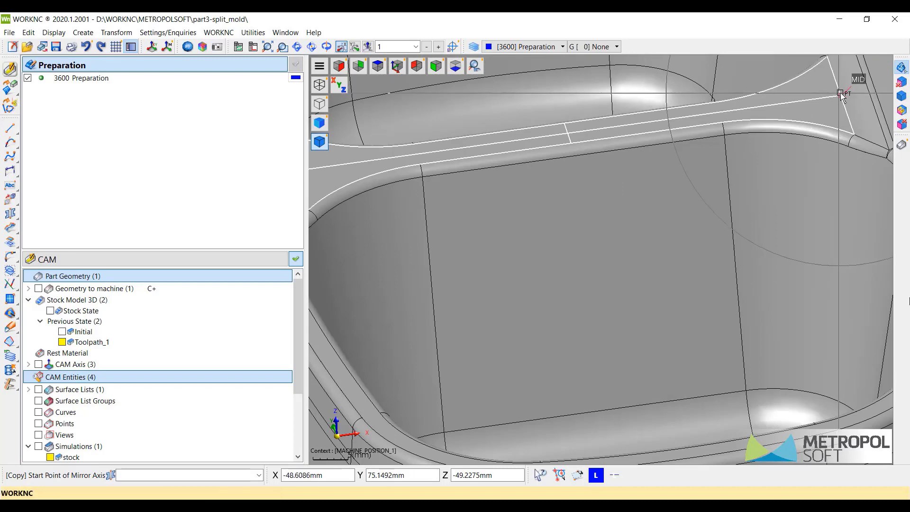
{"action": "left_click", "coordinate": [842, 95]}
Set the mirror axis end point at the midpoint of the web's opposite end edge to mirror the surfaces to the part's far end.
{"action": "scroll", "coordinate": [747, 118], "scroll_direction": "down", "scroll_amount": 5}
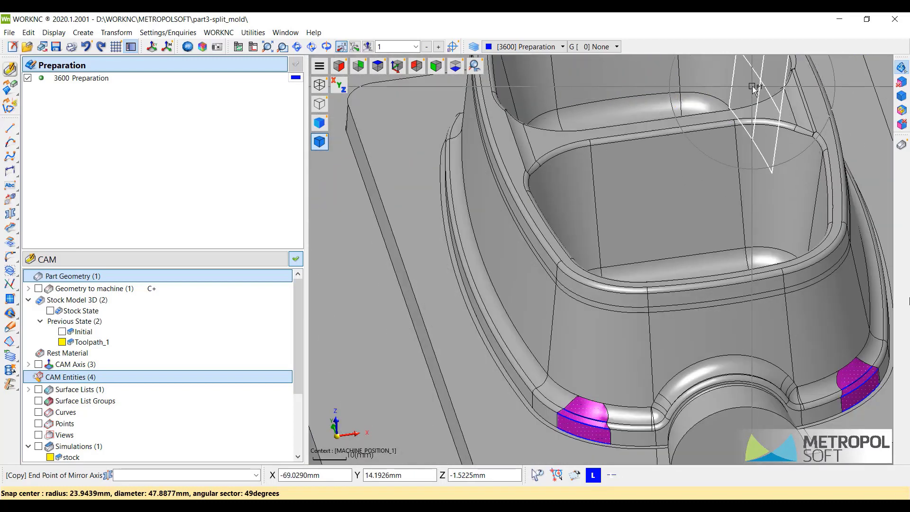
{"action": "scroll", "coordinate": [723, 254], "scroll_direction": "down", "scroll_amount": 3}
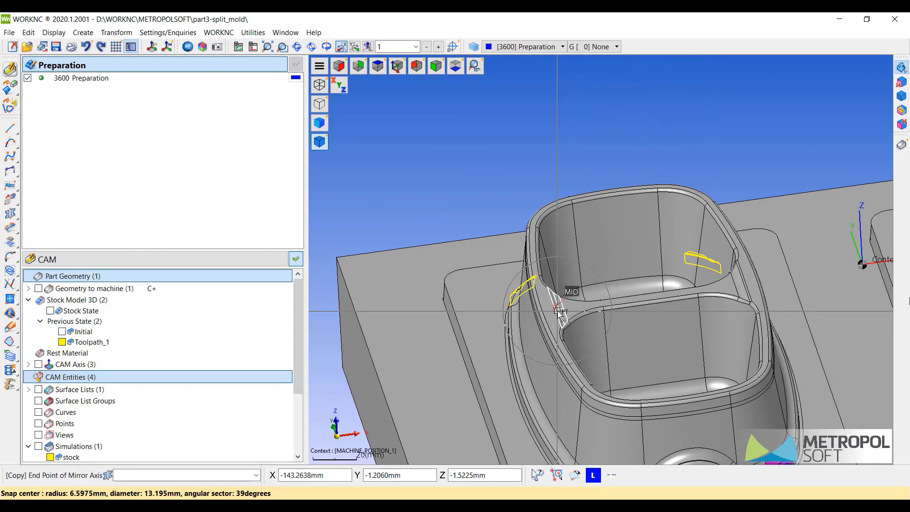
{"action": "scroll", "coordinate": [558, 313], "scroll_direction": "up", "scroll_amount": 2}
{"action": "middle_click_drag", "start_coordinate": [558, 314], "coordinate": [557, 339]}
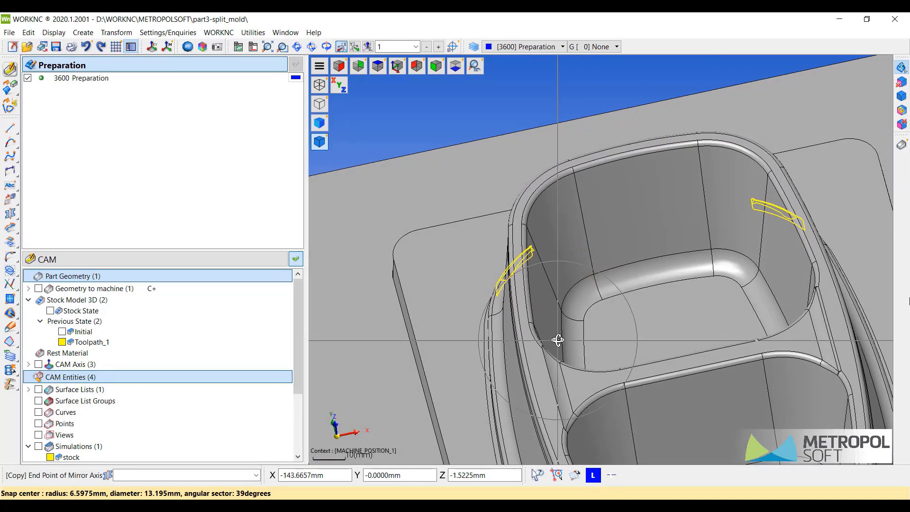
{"action": "key", "text": "F5"}
{"action": "scroll", "coordinate": [435, 259], "scroll_direction": "up", "scroll_amount": 2}
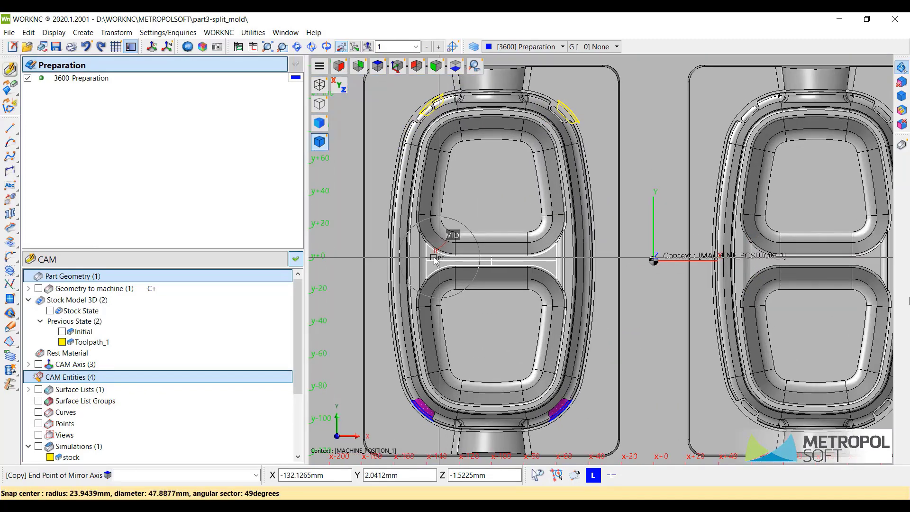
{"action": "scroll", "coordinate": [425, 264], "scroll_direction": "up", "scroll_amount": 2}
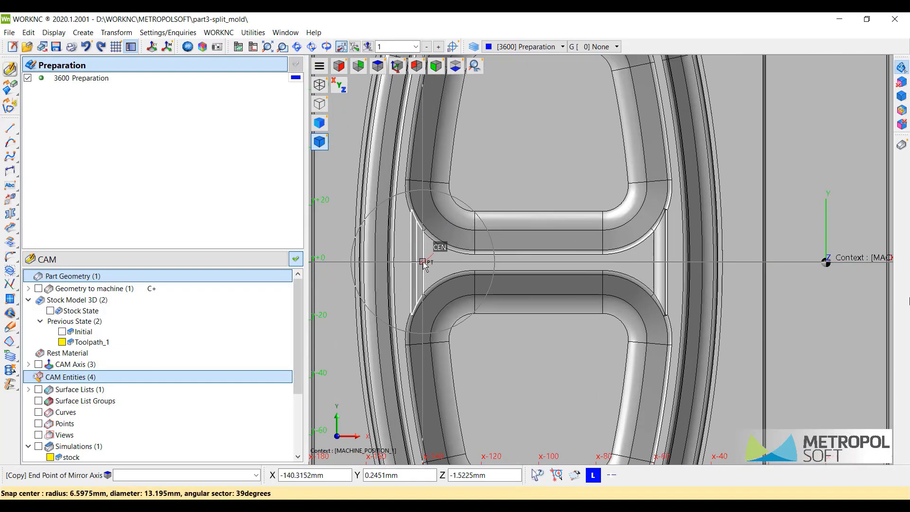
{"action": "scroll", "coordinate": [424, 264], "scroll_direction": "up", "scroll_amount": 3}
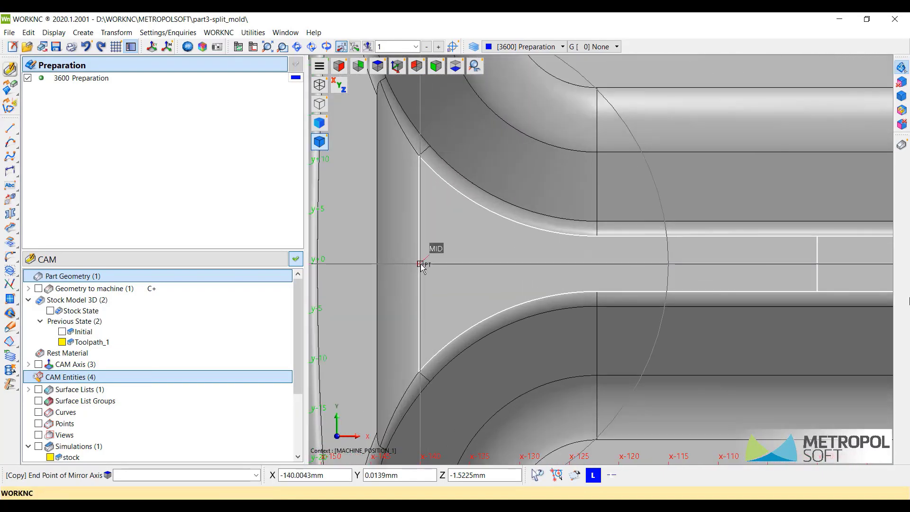
{"action": "scroll", "coordinate": [422, 267], "scroll_direction": "down", "scroll_amount": 5}
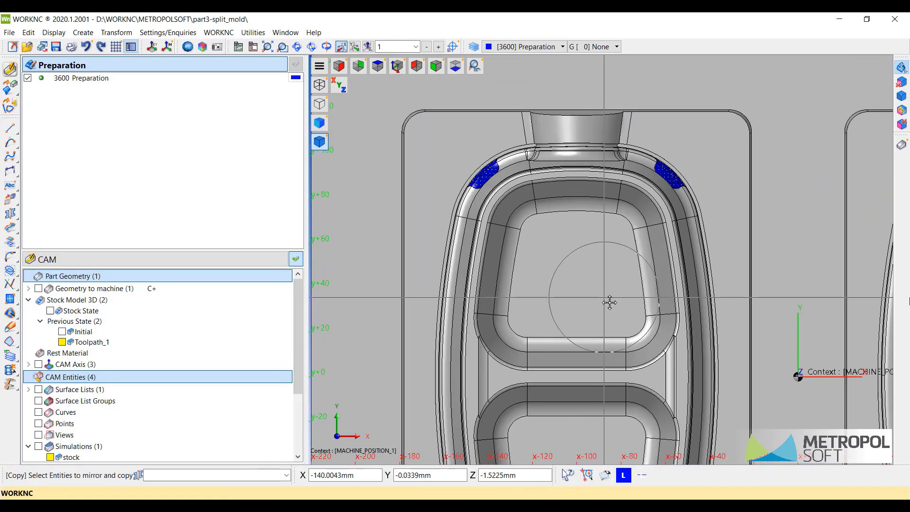
Start a Multiple copy and select the fill surfaces at all four recesses of this part.
{"action": "middle_click_drag", "start_coordinate": [679, 317], "coordinate": [531, 356]}
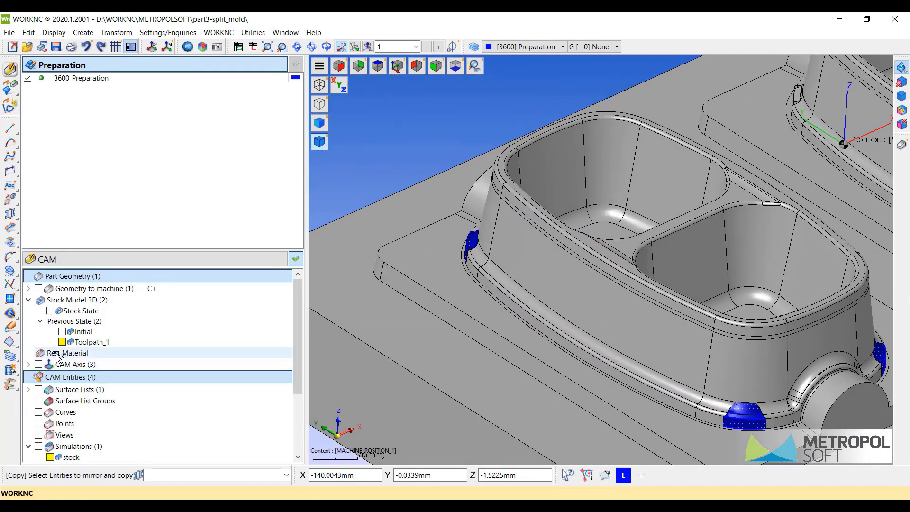
{"action": "left_click", "coordinate": [34, 242]}
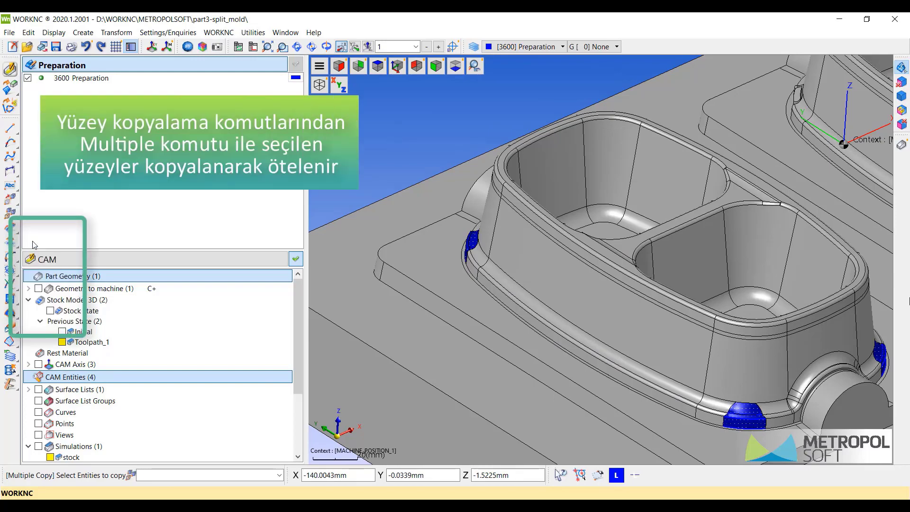
{"action": "middle_click_drag", "start_coordinate": [666, 347], "coordinate": [509, 292]}
{"action": "scroll", "coordinate": [601, 368], "scroll_direction": "up", "scroll_amount": 3}
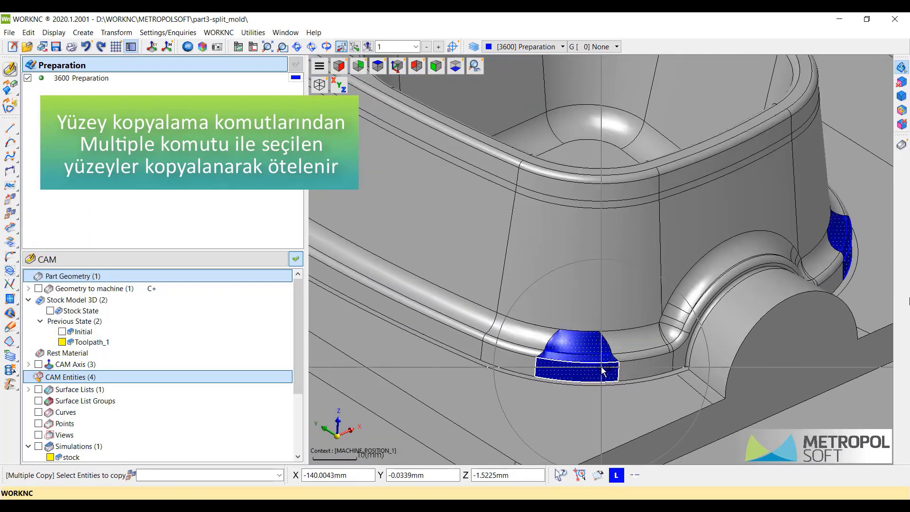
{"action": "scroll", "coordinate": [587, 345], "scroll_direction": "down", "scroll_amount": 5}
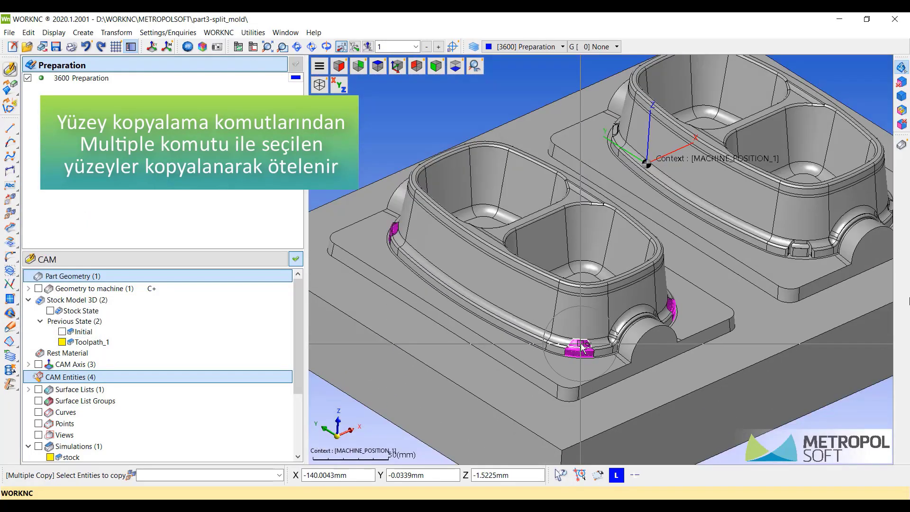
Set the copy's base point at the upper corner of a filled recess, where its top surface meets the side wall.
{"action": "middle_click_drag", "start_coordinate": [545, 332], "coordinate": [523, 303]}
{"action": "scroll", "coordinate": [524, 305], "scroll_direction": "up", "scroll_amount": 8}
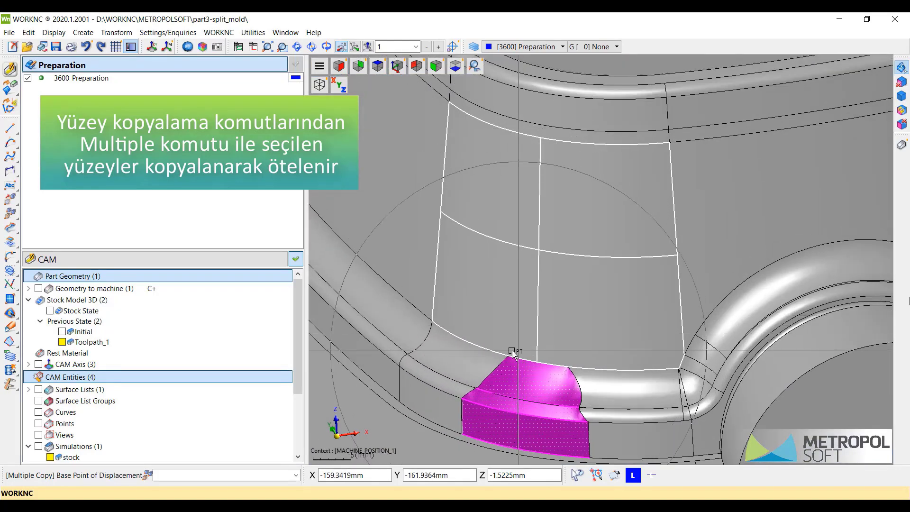
{"action": "left_click", "coordinate": [507, 356]}
Place the copied surfaces on the second mold part by matching the same recess's corner endpoint, and end the copy command.
{"action": "scroll", "coordinate": [521, 331], "scroll_direction": "down", "scroll_amount": 7}
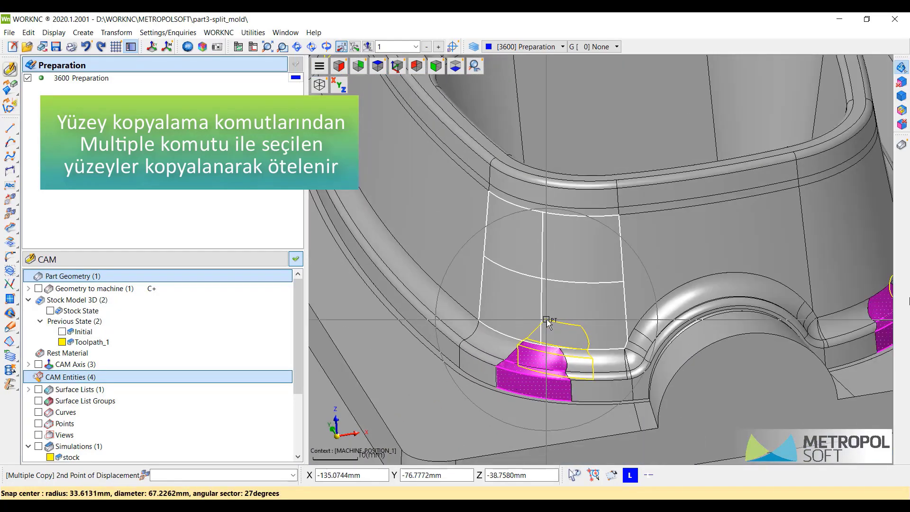
{"action": "scroll", "coordinate": [564, 334], "scroll_direction": "up", "scroll_amount": 8}
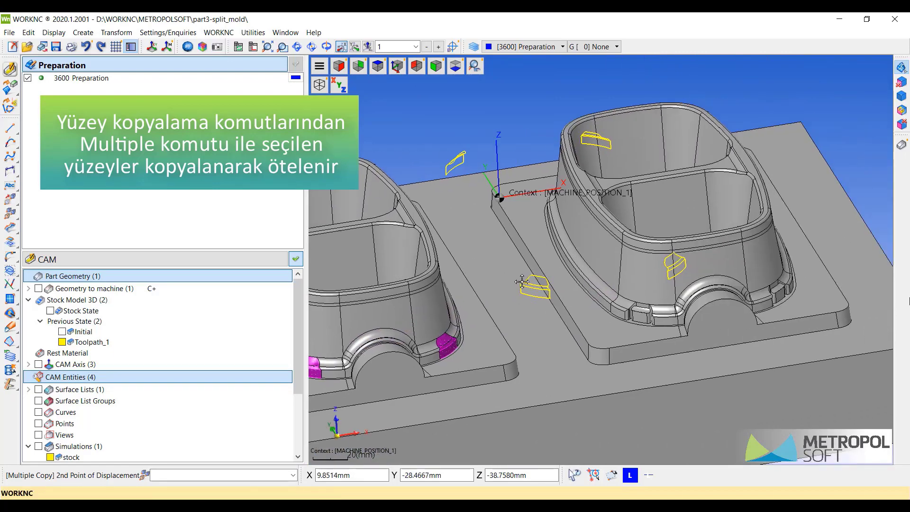
{"action": "scroll", "coordinate": [567, 337], "scroll_direction": "up", "scroll_amount": 2}
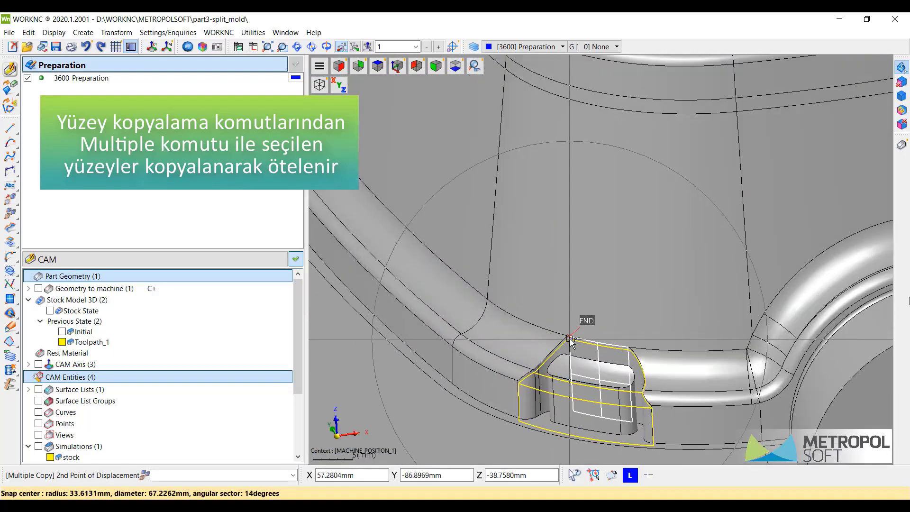
{"action": "left_click", "coordinate": [566, 337]}
{"action": "scroll", "coordinate": [583, 334], "scroll_direction": "down", "scroll_amount": 5}
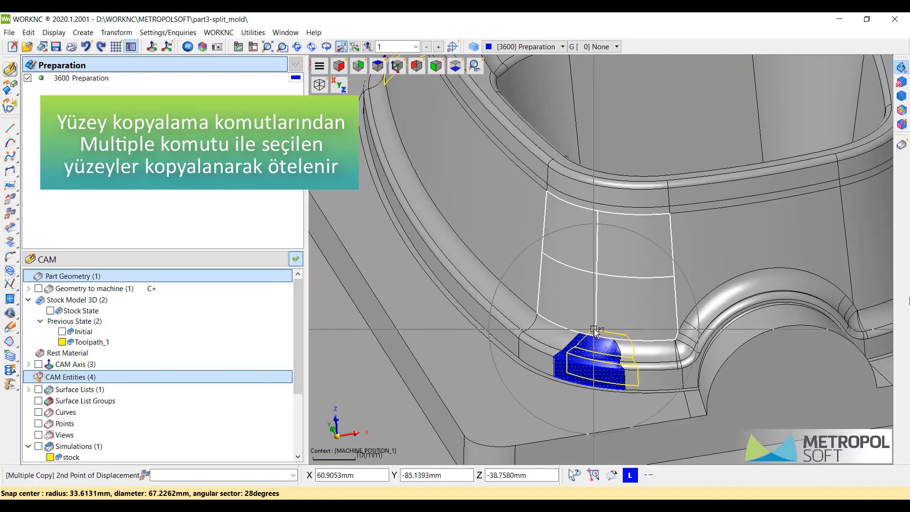
{"action": "scroll", "coordinate": [595, 333], "scroll_direction": "down", "scroll_amount": 6}
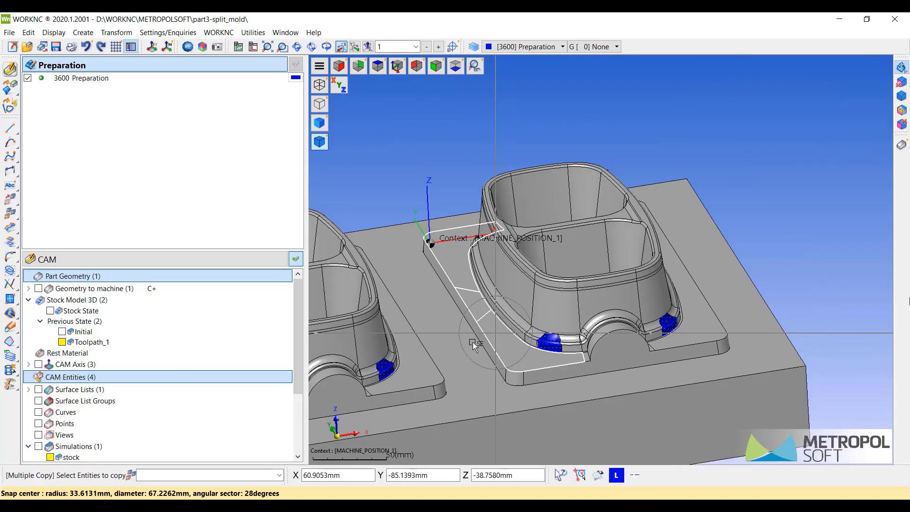
{"action": "key", "text": "Escape"}
Add the blue fill surfaces at all recesses of both mold parts as optional geometry.
{"action": "scroll", "coordinate": [566, 349], "scroll_direction": "down", "scroll_amount": 2}
{"action": "middle_click_drag", "start_coordinate": [567, 349], "coordinate": [683, 243]}
{"action": "scroll", "coordinate": [690, 285], "scroll_direction": "up", "scroll_amount": 3}
{"action": "scroll", "coordinate": [700, 289], "scroll_direction": "up", "scroll_amount": 2}
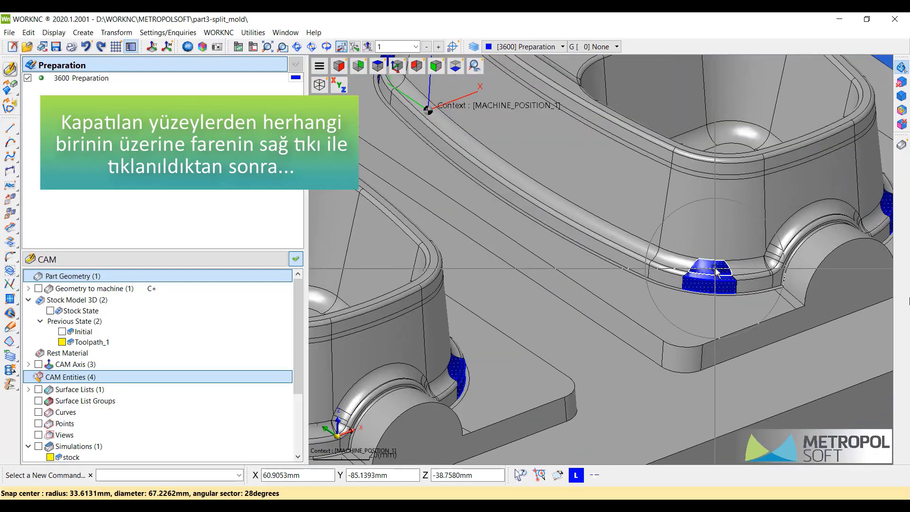
{"action": "right_click", "coordinate": [717, 273]}
{"action": "left_click", "coordinate": [732, 289]}
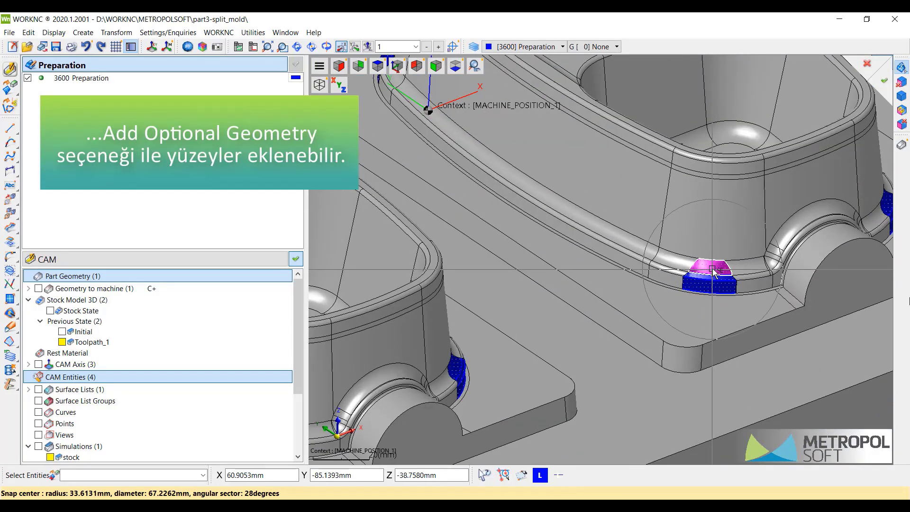
{"action": "scroll", "coordinate": [714, 274], "scroll_direction": "down", "scroll_amount": 6}
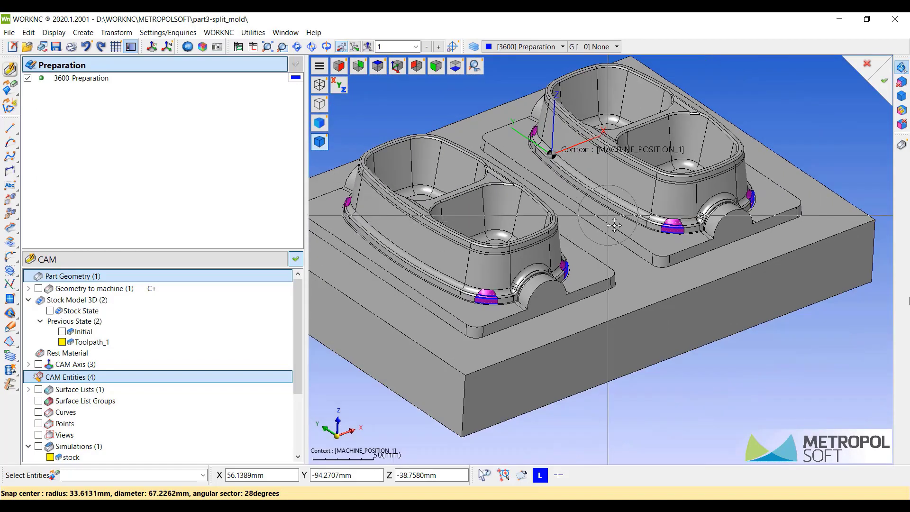
{"action": "middle_click_drag", "start_coordinate": [614, 226], "coordinate": [622, 260]}
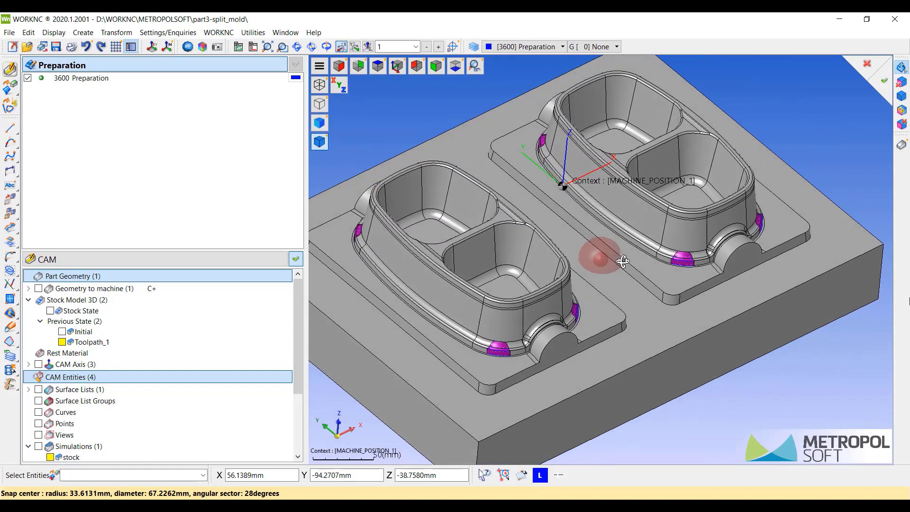
{"action": "middle_click", "coordinate": [598, 262]}
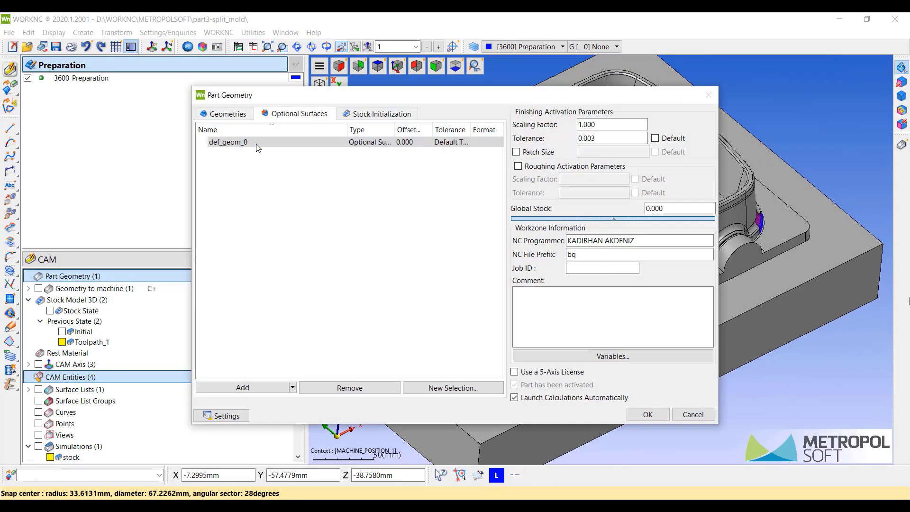
Name the new optional surface entry opsiyonel_yuzey_kapatmalar and accept the part geometry settings.
{"action": "left_click", "coordinate": [274, 151]}
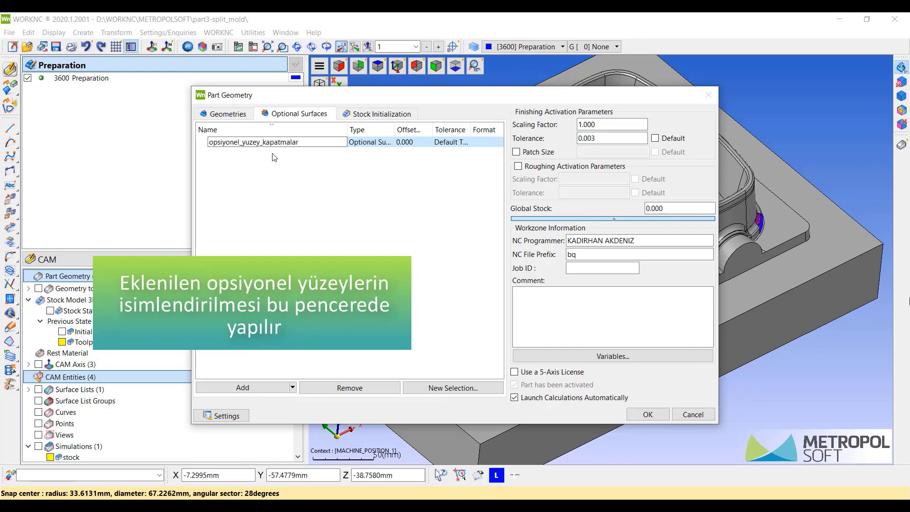
{"action": "key", "text": "Return"}
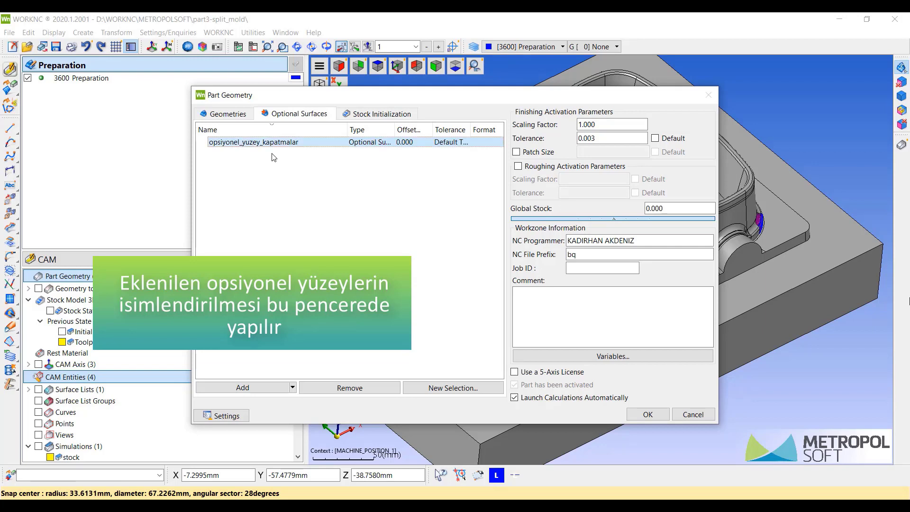
{"action": "left_click", "coordinate": [647, 414]}
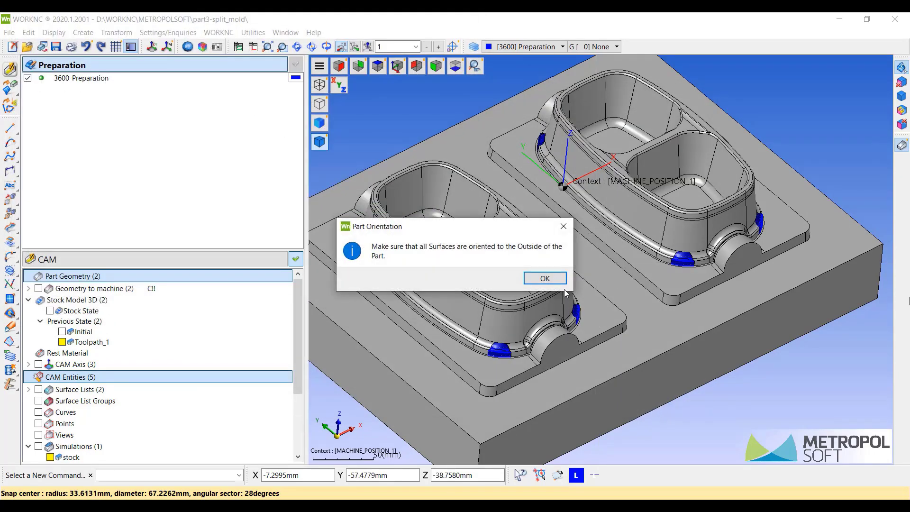
Orient the part surfaces outward with the automatic orientation and accept the result.
{"action": "left_click", "coordinate": [544, 278]}
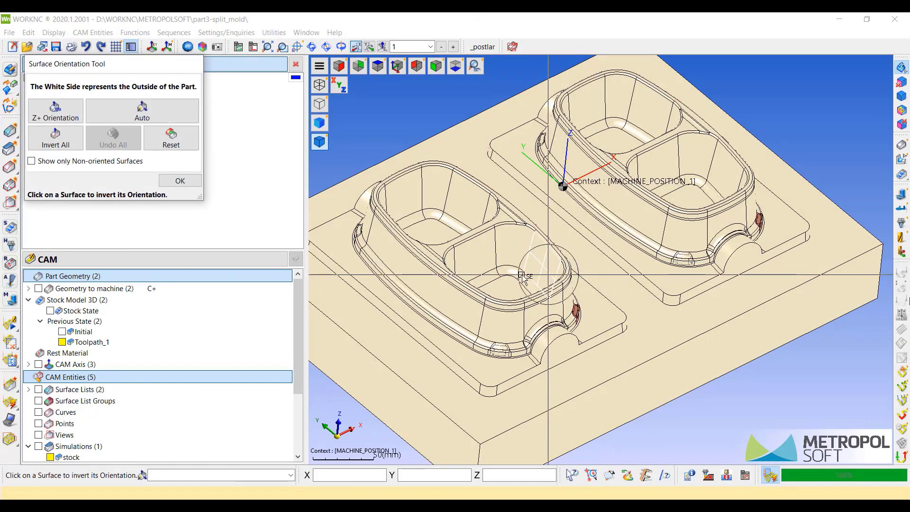
{"action": "left_click", "coordinate": [156, 120]}
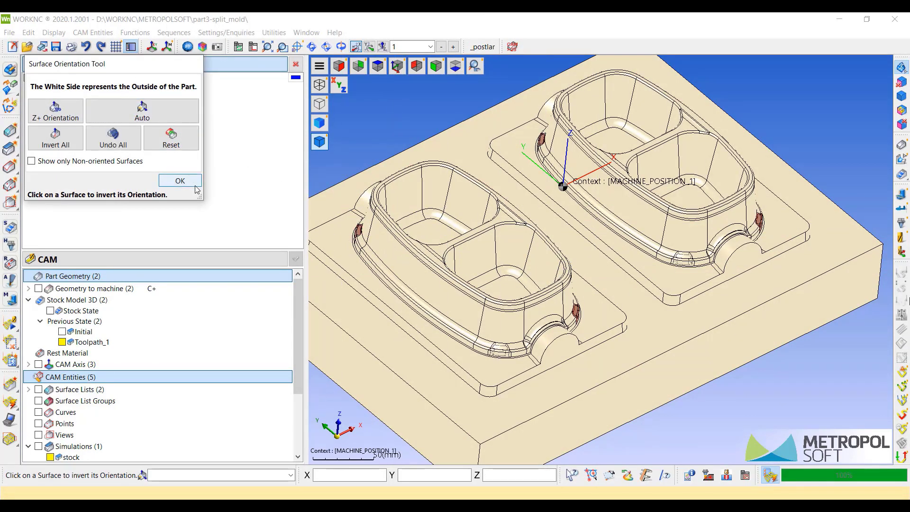
{"action": "left_click", "coordinate": [194, 185]}
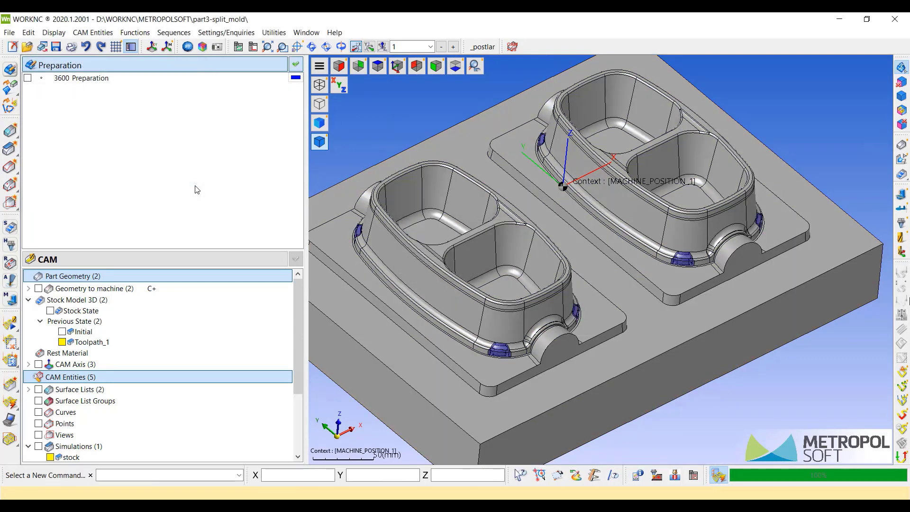
Create a new Global Rough/Rerough toolpath and set its bull-nose cutter to 25 mm diameter with a 1 mm corner radius.
{"action": "left_click", "coordinate": [168, 67]}
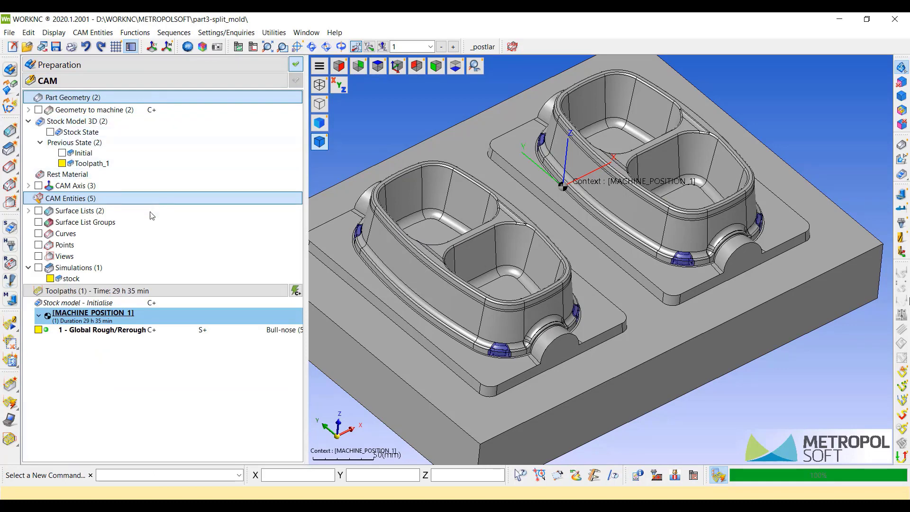
{"action": "right_click", "coordinate": [123, 364]}
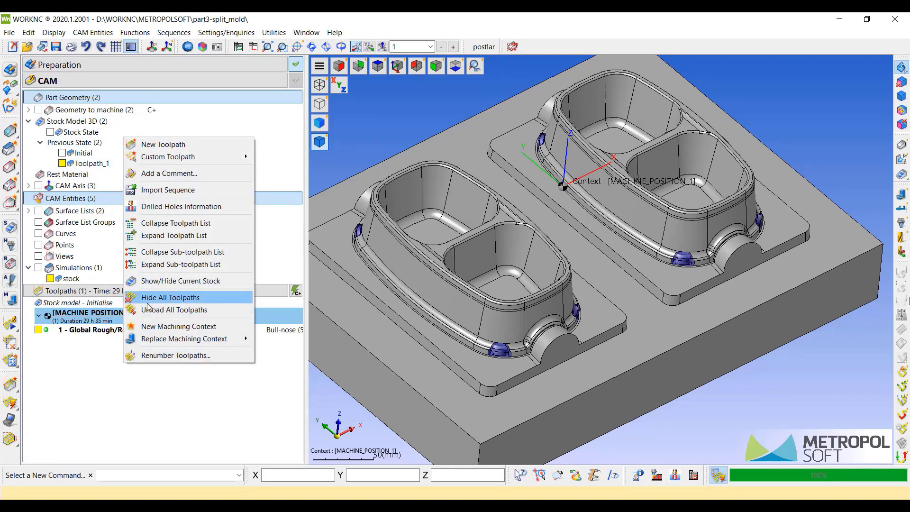
{"action": "left_click", "coordinate": [161, 149]}
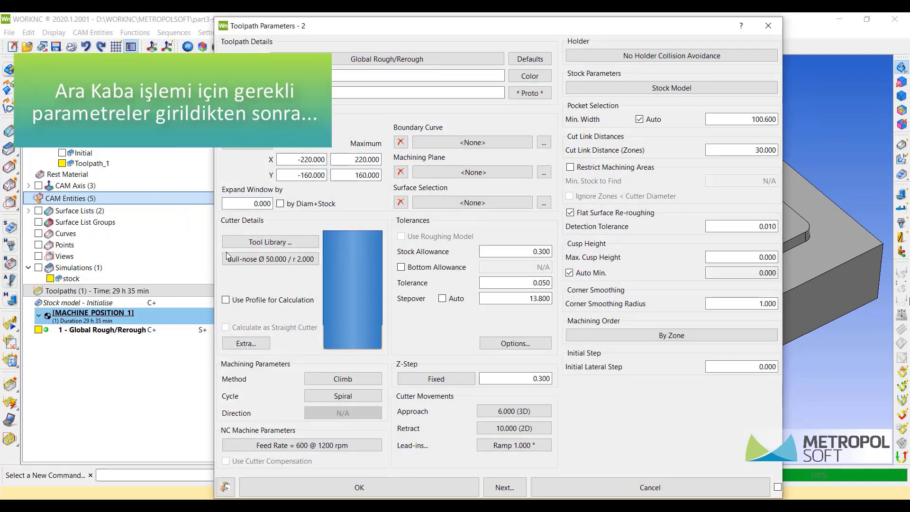
{"action": "left_click", "coordinate": [238, 259]}
{"action": "type", "text": "2"}
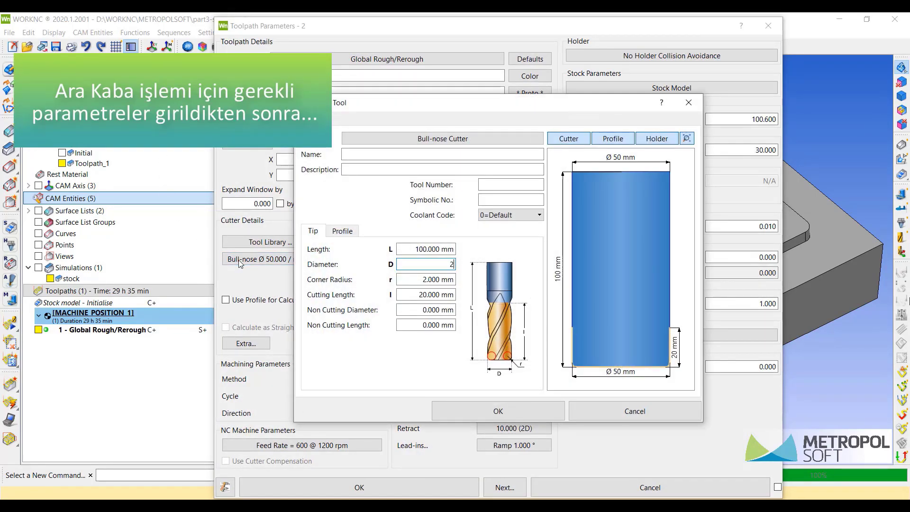
{"action": "type", "text": "5"}
{"action": "key", "text": "Tab"}
{"action": "type", "text": "1"}
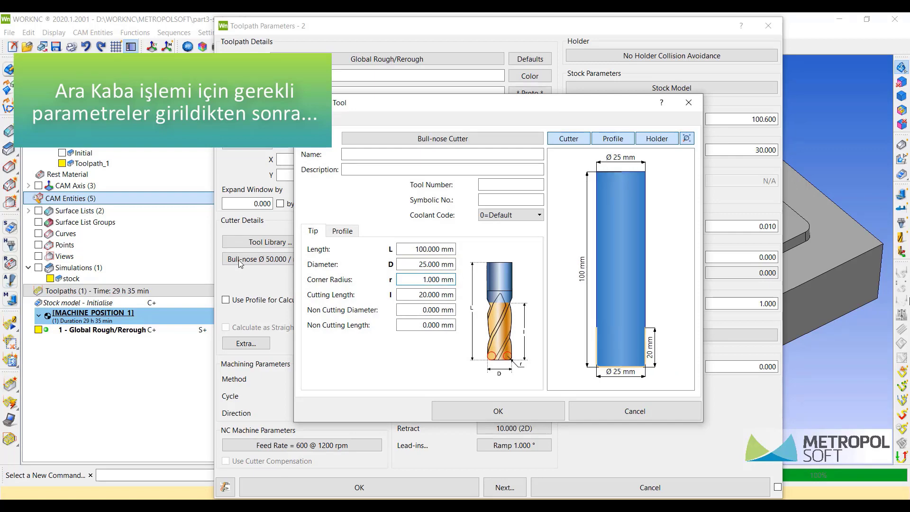
{"action": "left_click", "coordinate": [469, 409]}
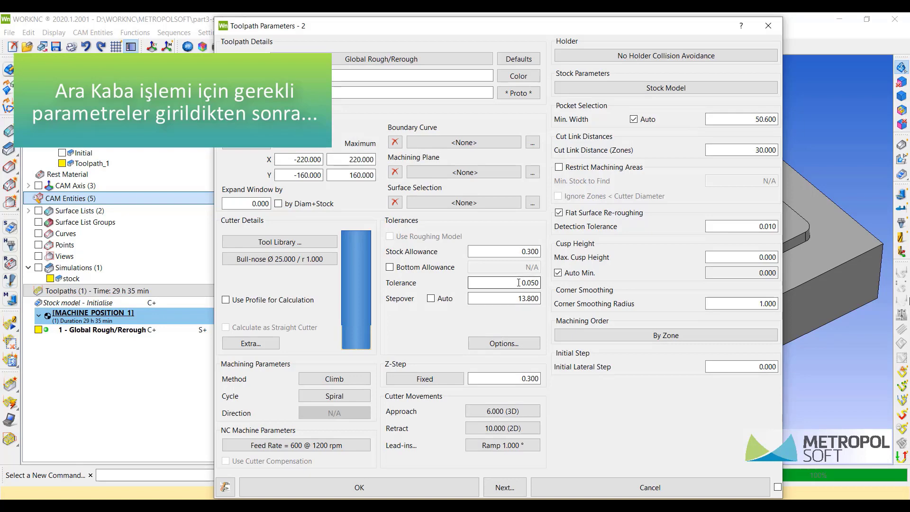
Set the rerough stepover to 13.200 and the fixed Z-step to 0.250, and enable Restrict Machining Areas.
{"action": "left_click", "coordinate": [516, 298]}
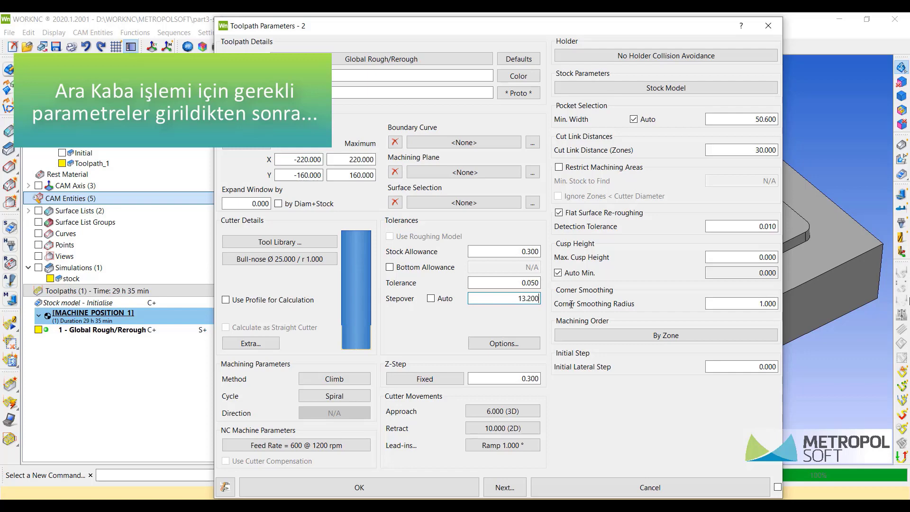
{"action": "left_click", "coordinate": [509, 382]}
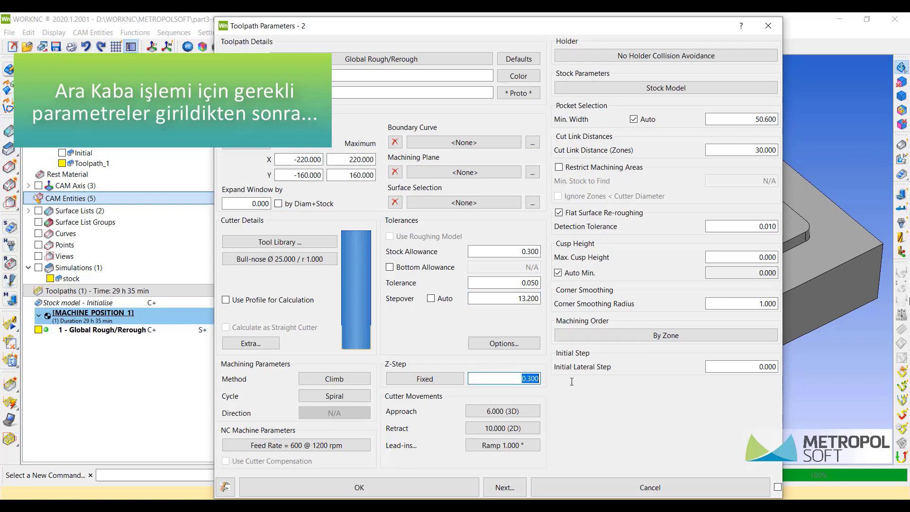
{"action": "type", "text": "0.250"}
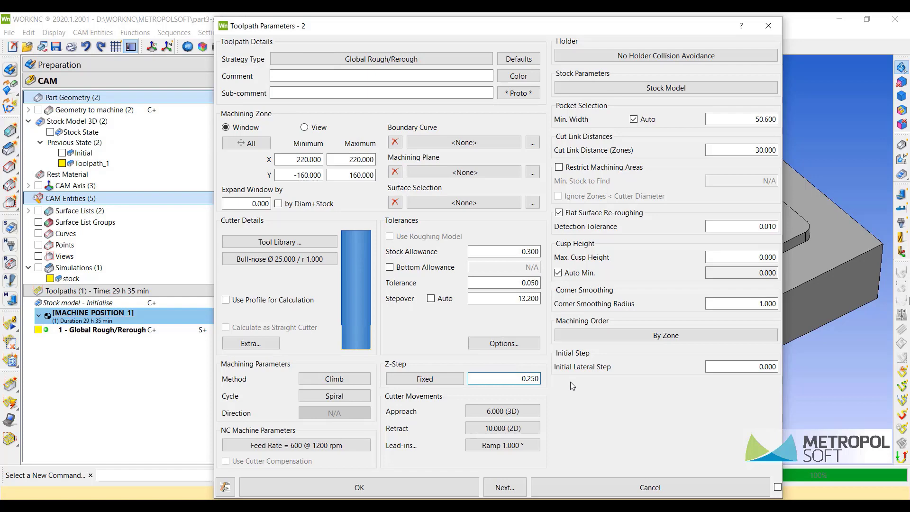
{"action": "left_click", "coordinate": [560, 168]}
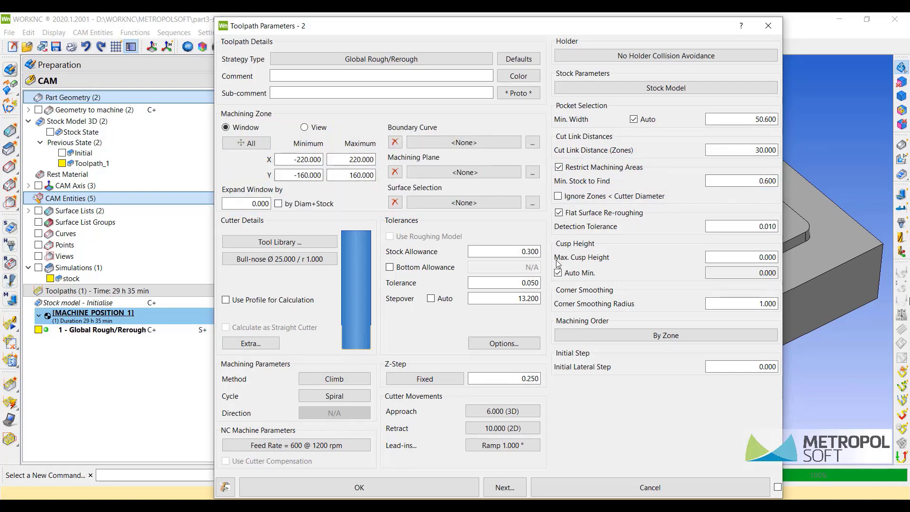
Create a surface list group named ARAKABA from 0.wnc and opsiyonel_yuzey_kapatmalar.wnc and assign it as the toolpath's surface selection.
{"action": "left_click", "coordinate": [459, 203]}
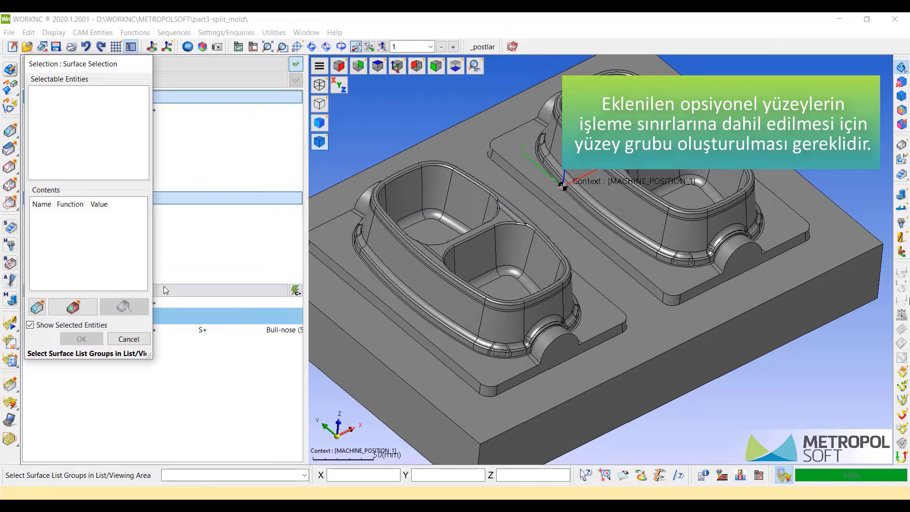
{"action": "left_click", "coordinate": [96, 305]}
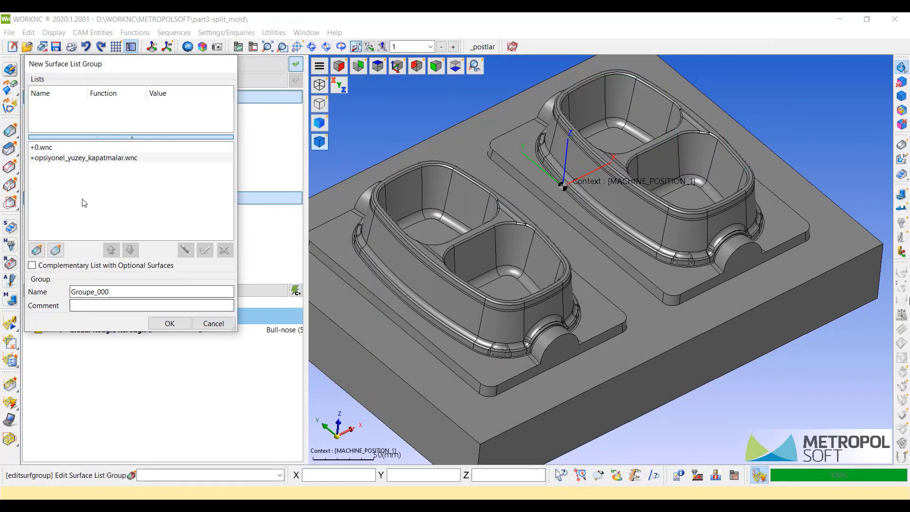
{"action": "double_click", "coordinate": [60, 148]}
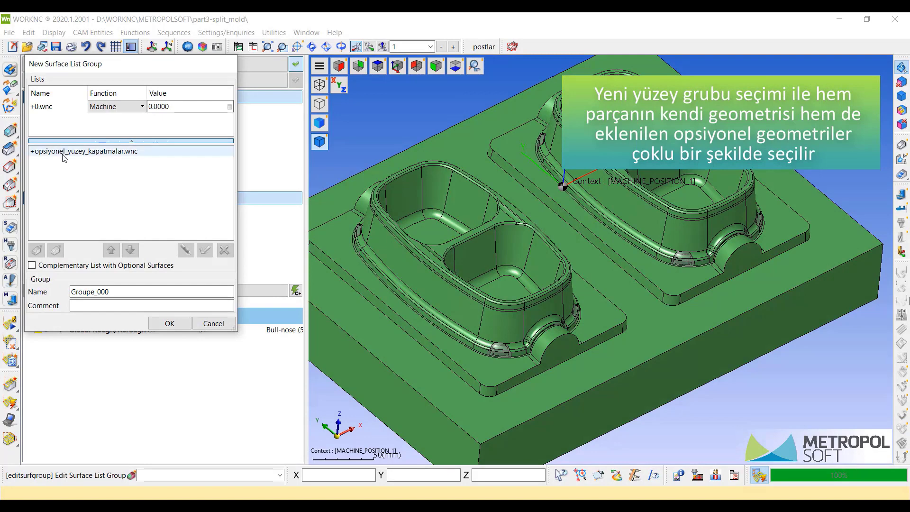
{"action": "double_click", "coordinate": [63, 154]}
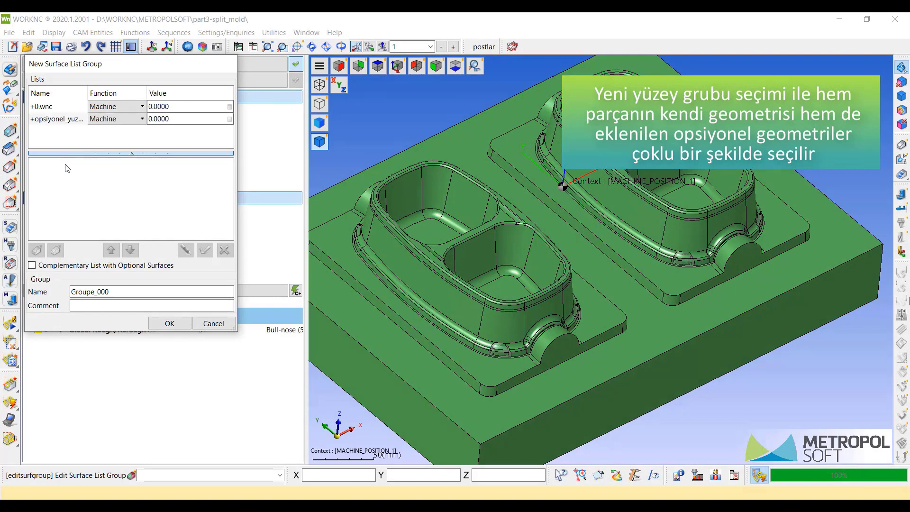
{"action": "double_click", "coordinate": [108, 291]}
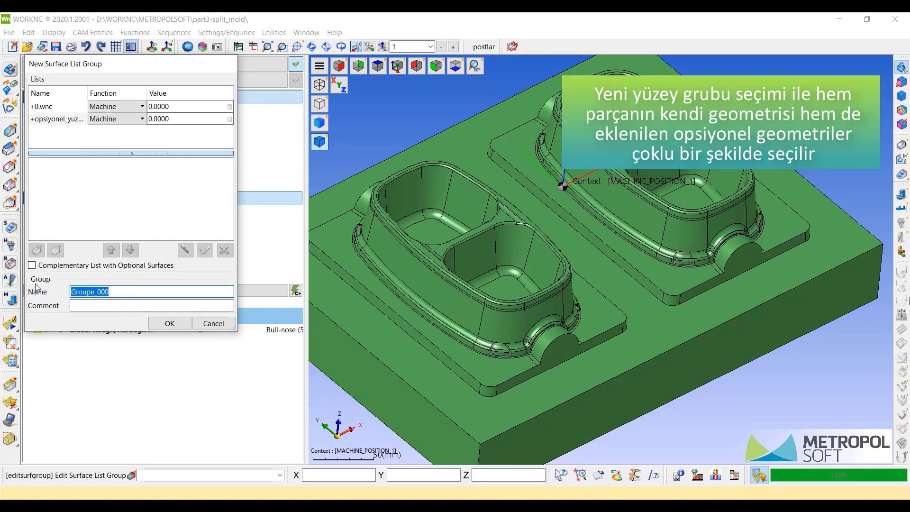
{"action": "type", "text": "ARAKABA"}
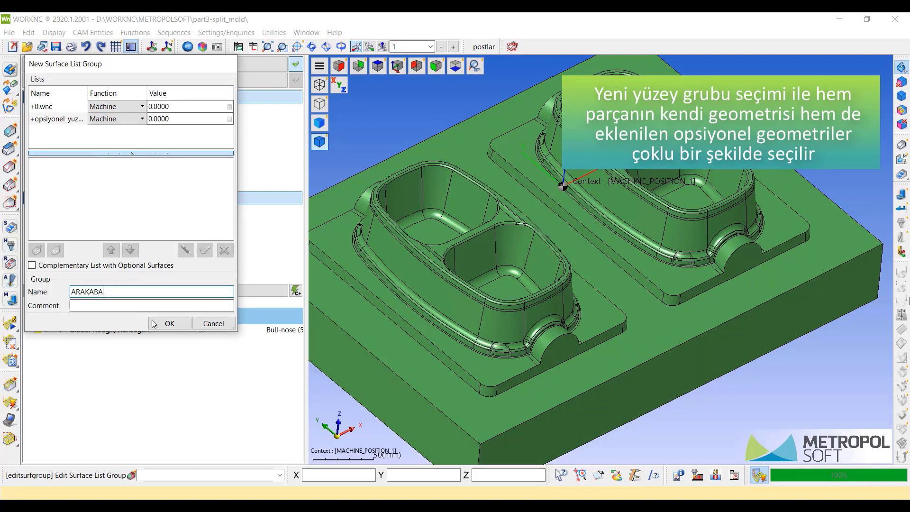
{"action": "left_click", "coordinate": [169, 323]}
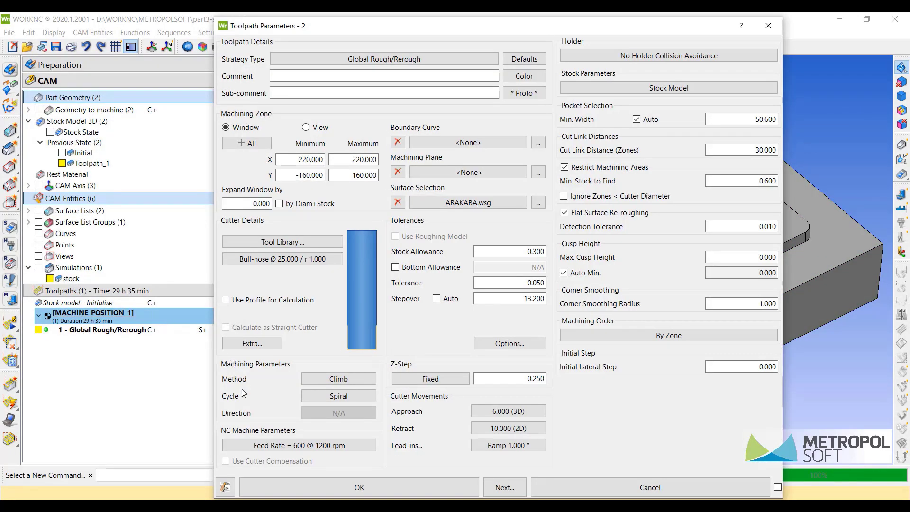
Accept the parameters of the rerough toolpath and execute its calculation.
{"action": "left_click", "coordinate": [274, 490]}
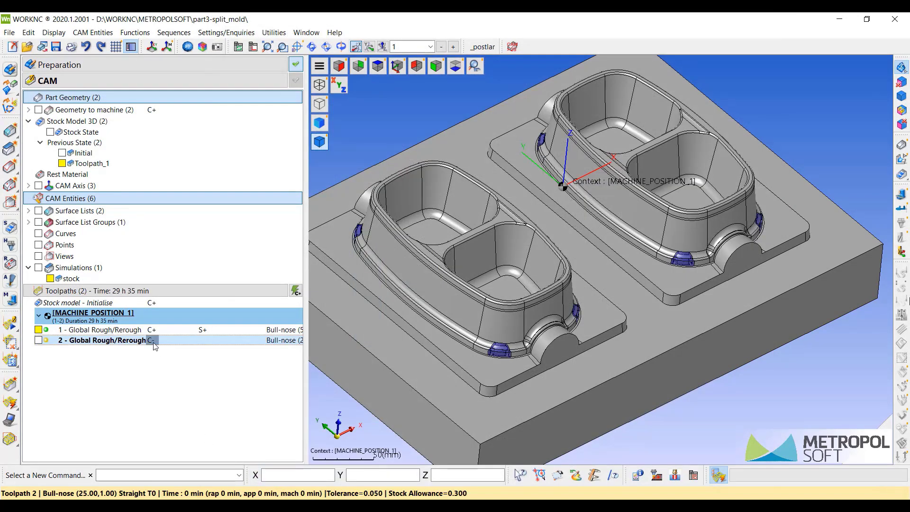
{"action": "right_click", "coordinate": [154, 340]}
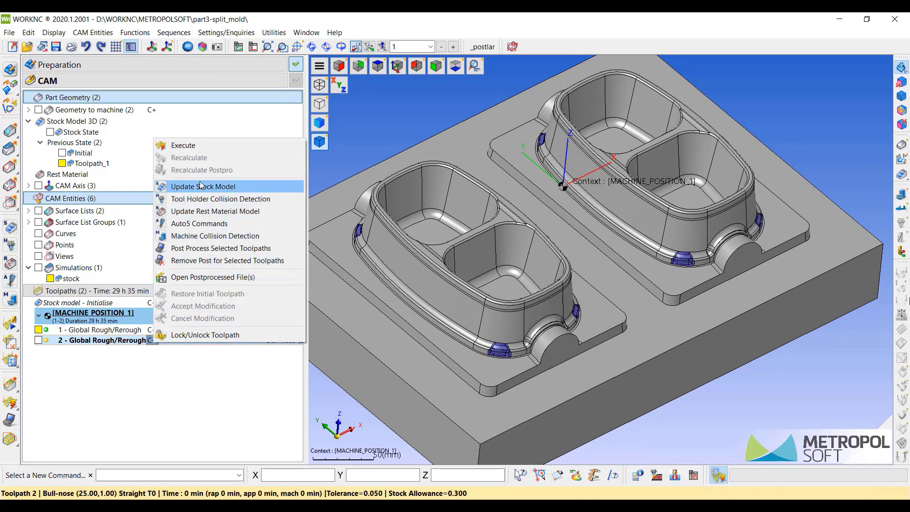
{"action": "left_click", "coordinate": [195, 148]}
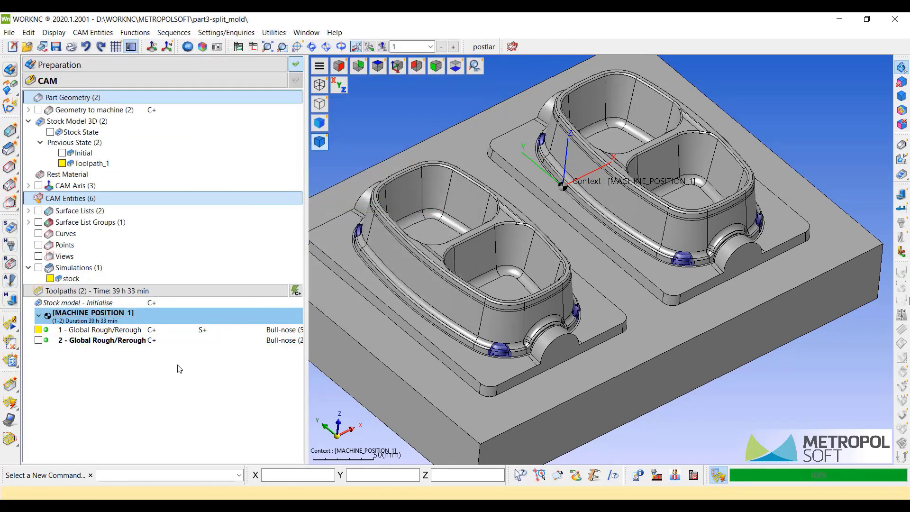
Display toolpath 2, simulate its material removal on the stock.s3d stock, and save the stock modifications on closing.
{"action": "left_click", "coordinate": [91, 340]}
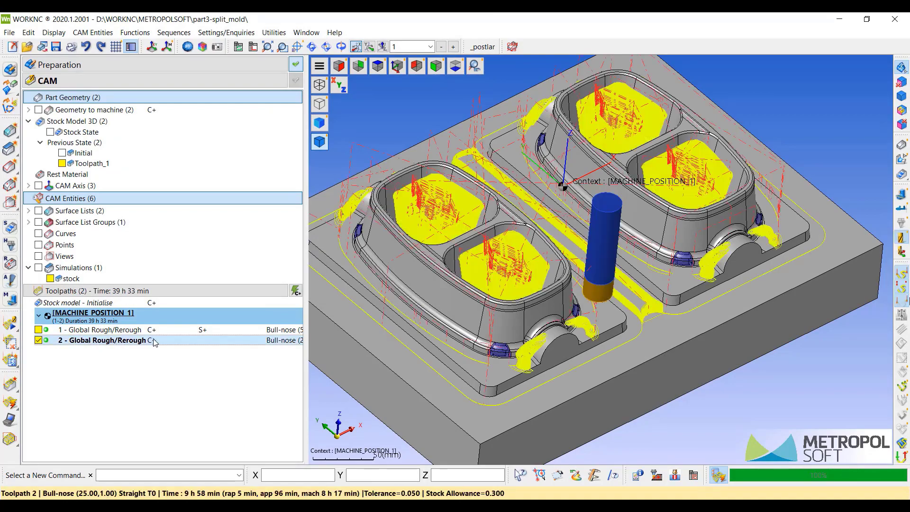
{"action": "mouse_move", "coordinate": [481, 335]}
{"action": "middle_mouse_down"}
{"action": "mouse_move", "coordinate": [511, 333]}
{"action": "mouse_move", "coordinate": [364, 276]}
{"action": "mouse_move", "coordinate": [521, 322]}
{"action": "mouse_move", "coordinate": [525, 393]}
{"action": "mouse_move", "coordinate": [497, 325]}
{"action": "mouse_move", "coordinate": [529, 333]}
{"action": "middle_mouse_up"}
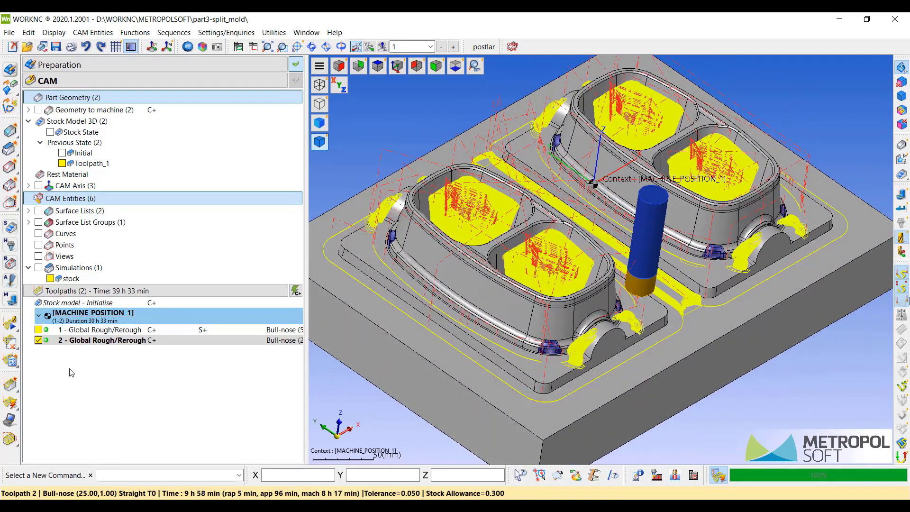
{"action": "left_click", "coordinate": [10, 323]}
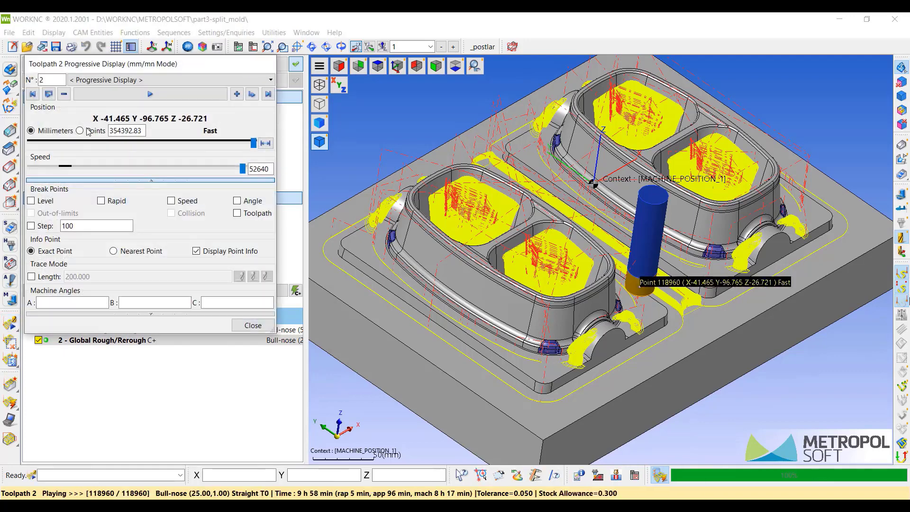
{"action": "left_click", "coordinate": [105, 80]}
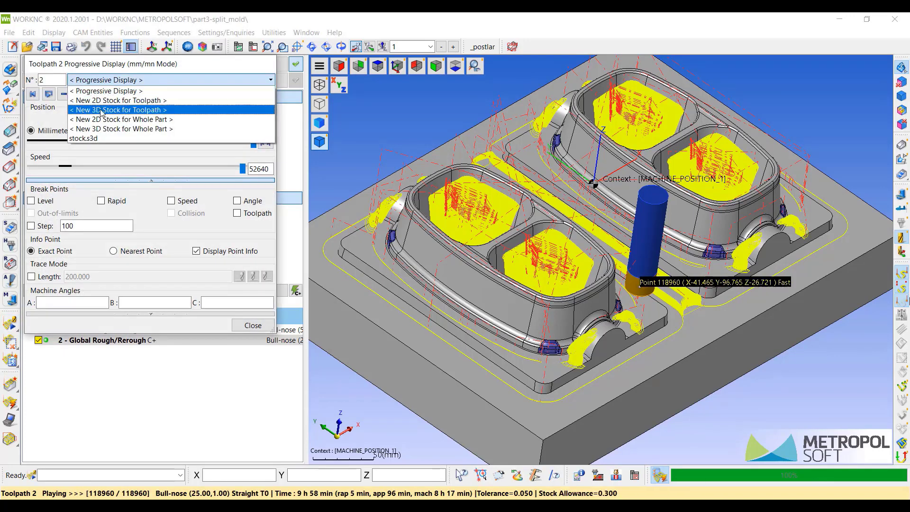
{"action": "left_click", "coordinate": [88, 139]}
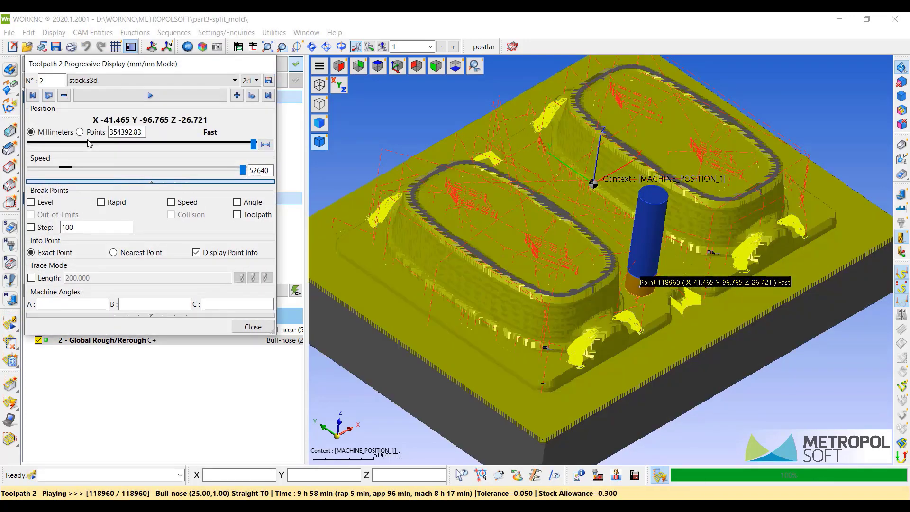
{"action": "left_click", "coordinate": [110, 102]}
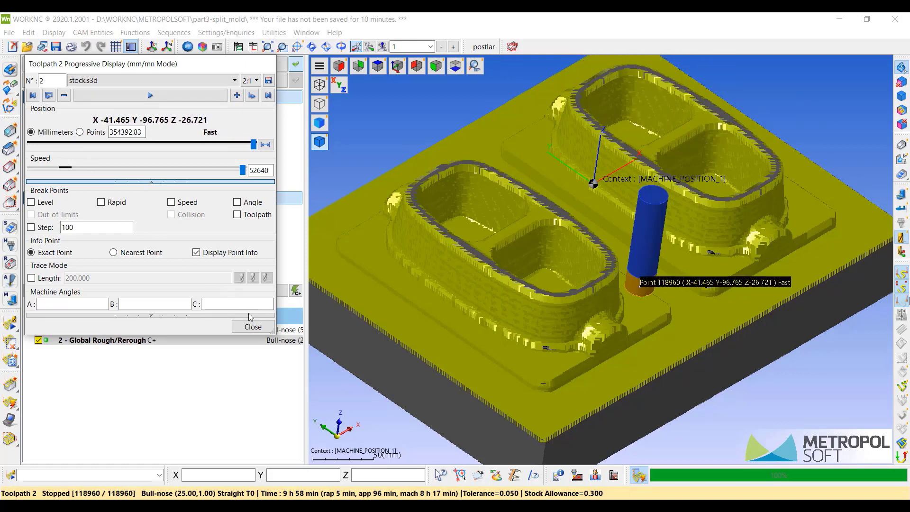
{"action": "left_click", "coordinate": [252, 327]}
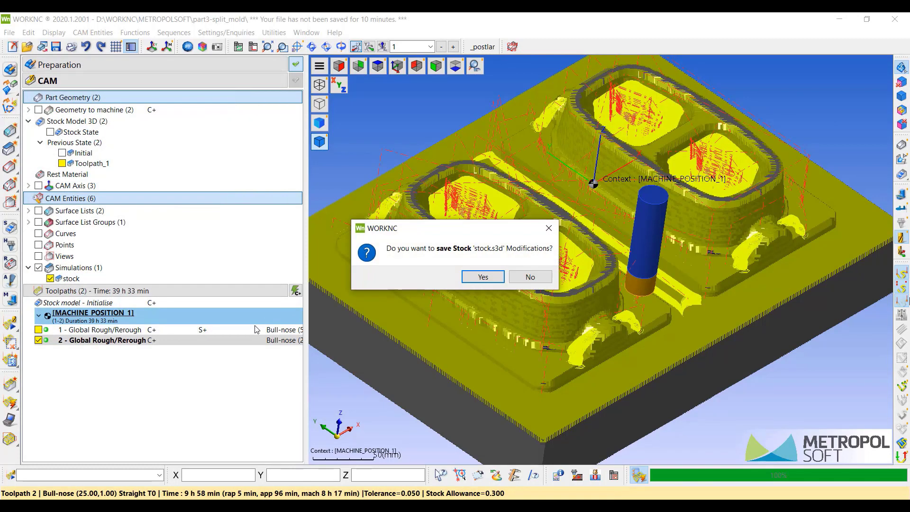
{"action": "left_click", "coordinate": [473, 281]}
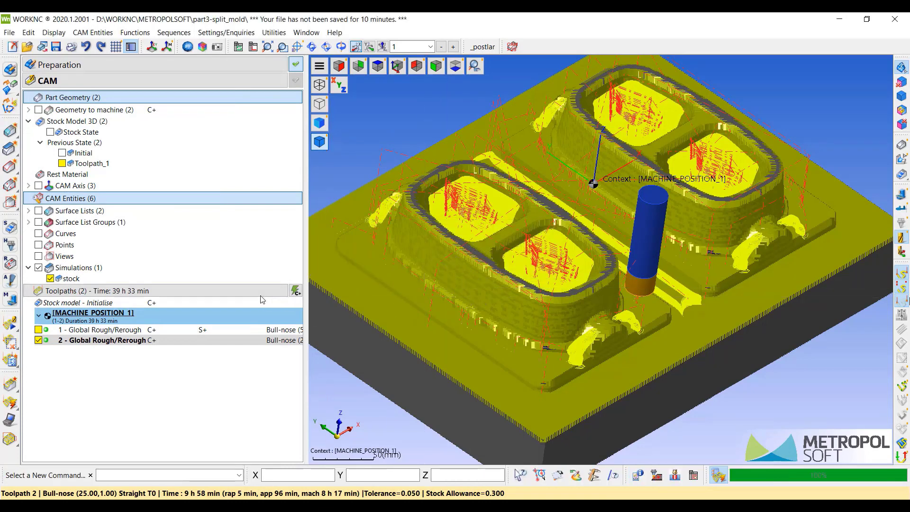
Hide the simulated stock and the display of toolpath 2.
{"action": "left_click", "coordinate": [38, 268]}
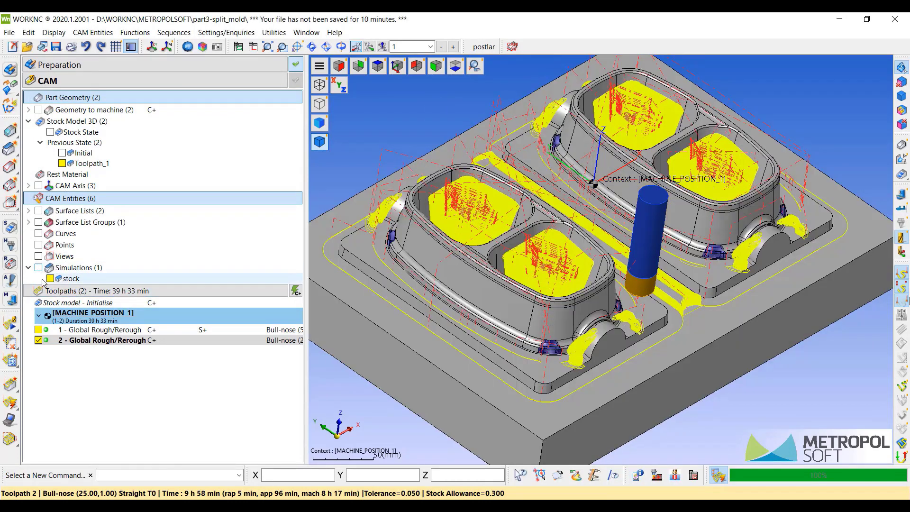
{"action": "left_click", "coordinate": [38, 341]}
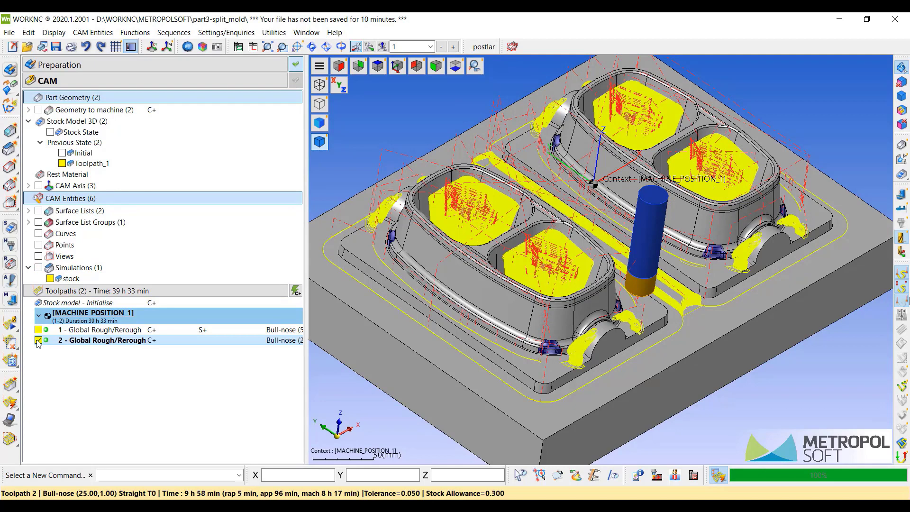
{"action": "left_click", "coordinate": [39, 340]}
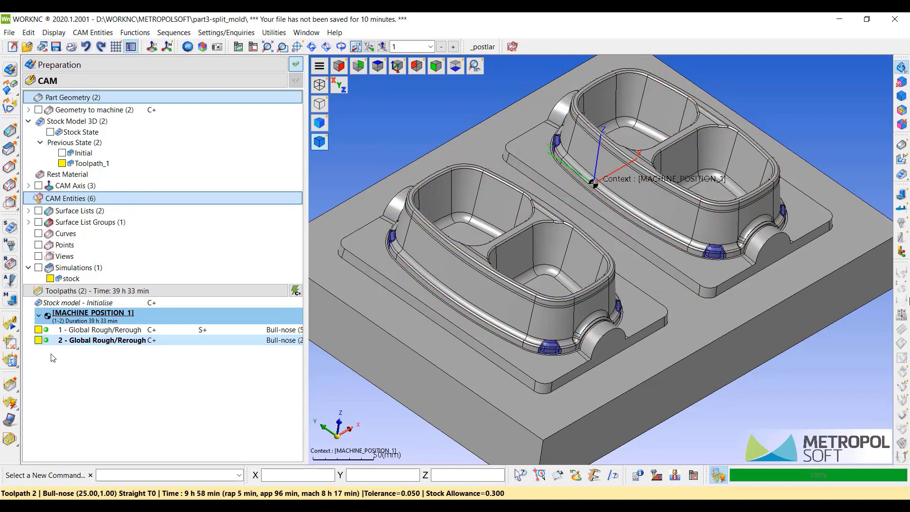
Set toolpath 2 to update the stock model and execute the calculation.
{"action": "right_click", "coordinate": [158, 341]}
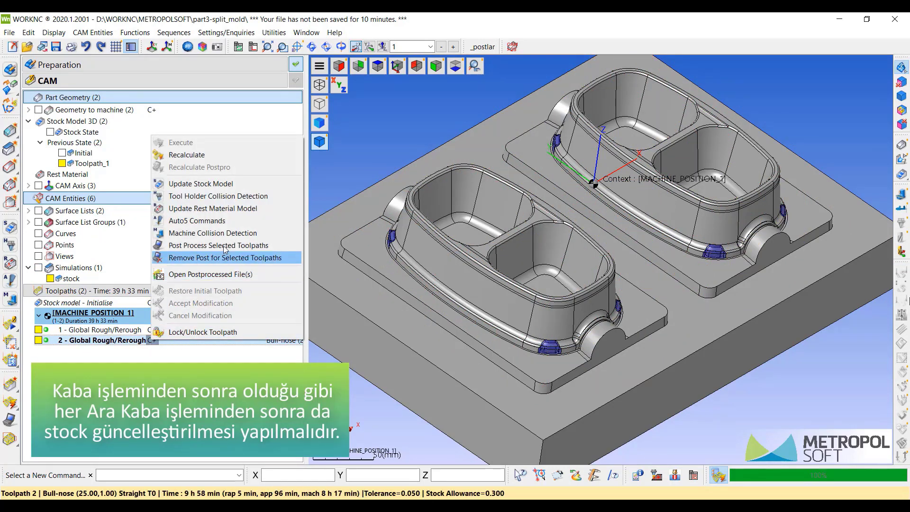
{"action": "left_click", "coordinate": [251, 185]}
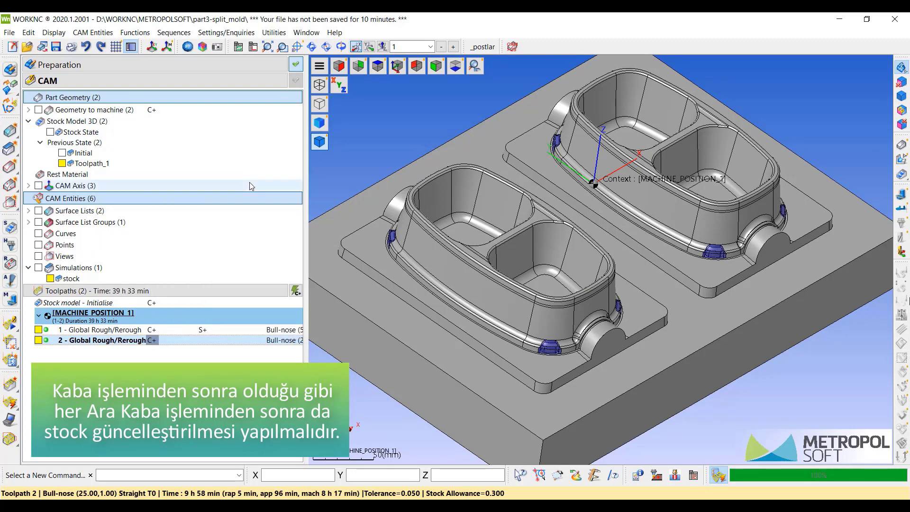
{"action": "right_click", "coordinate": [202, 341]}
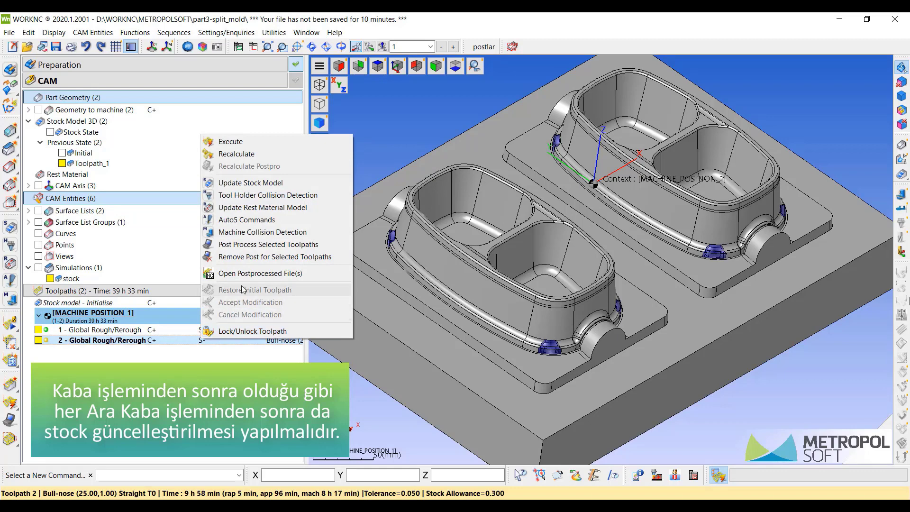
{"action": "left_click", "coordinate": [244, 142]}
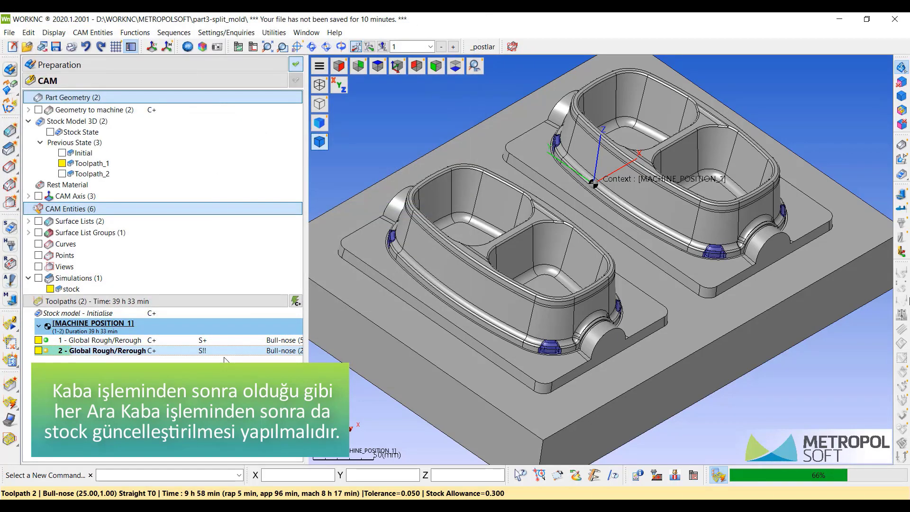
{"action": "left_click", "coordinate": [215, 368]}
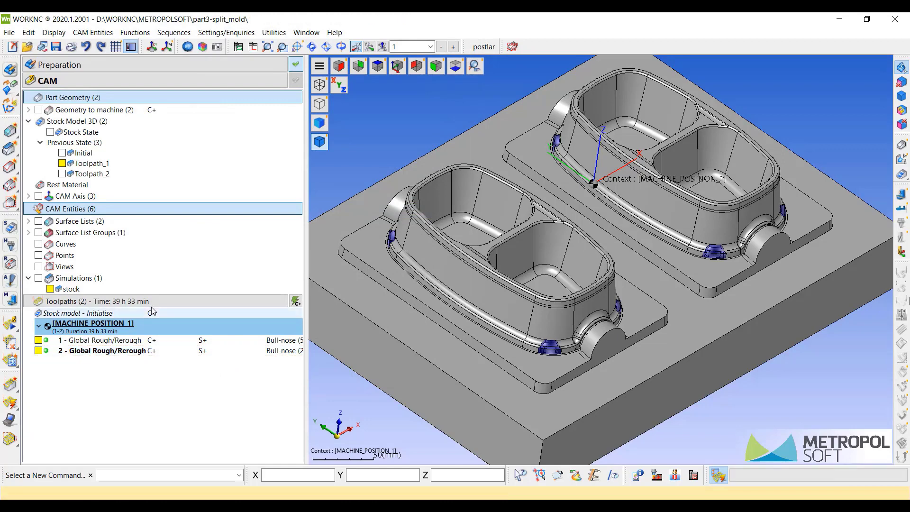
Show the Toolpath_2 previous stock state to examine the material remaining on the mold, and hide it again.
{"action": "left_click", "coordinate": [62, 173]}
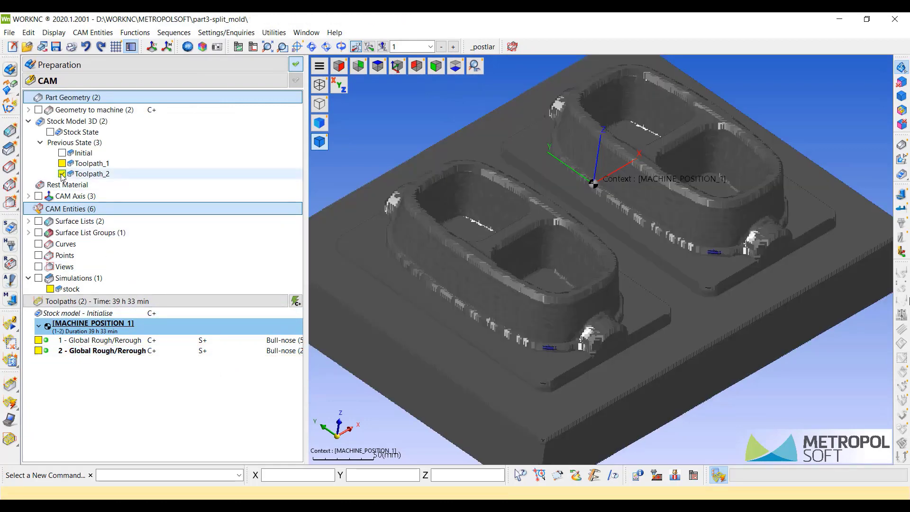
{"action": "right_click", "coordinate": [88, 175]}
{"action": "left_click", "coordinate": [117, 212]}
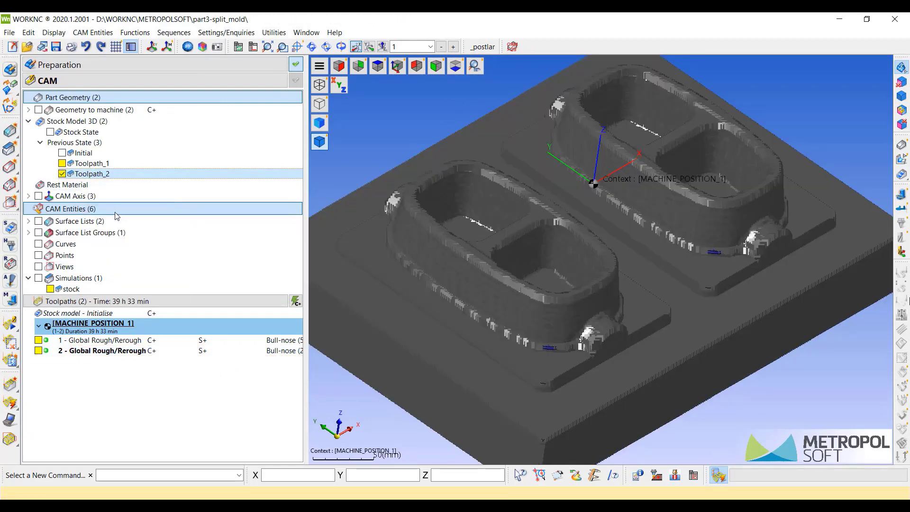
{"action": "left_click", "coordinate": [63, 174]}
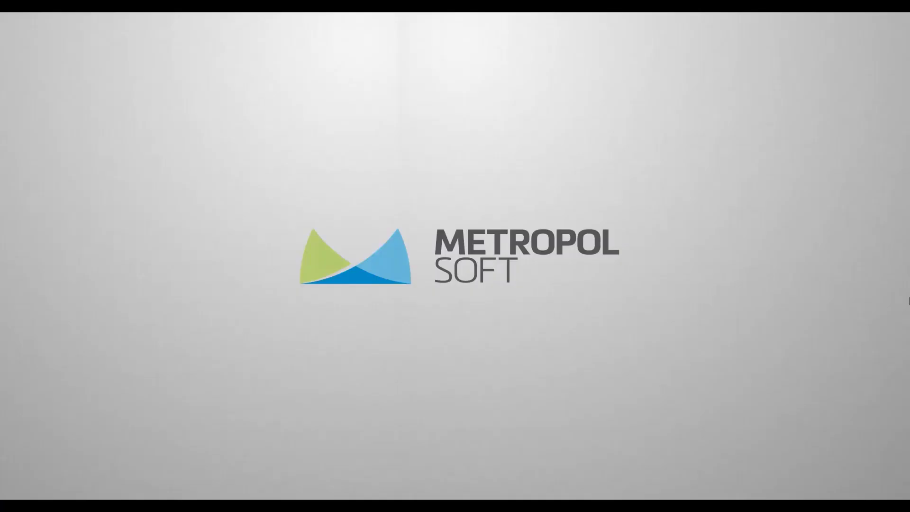